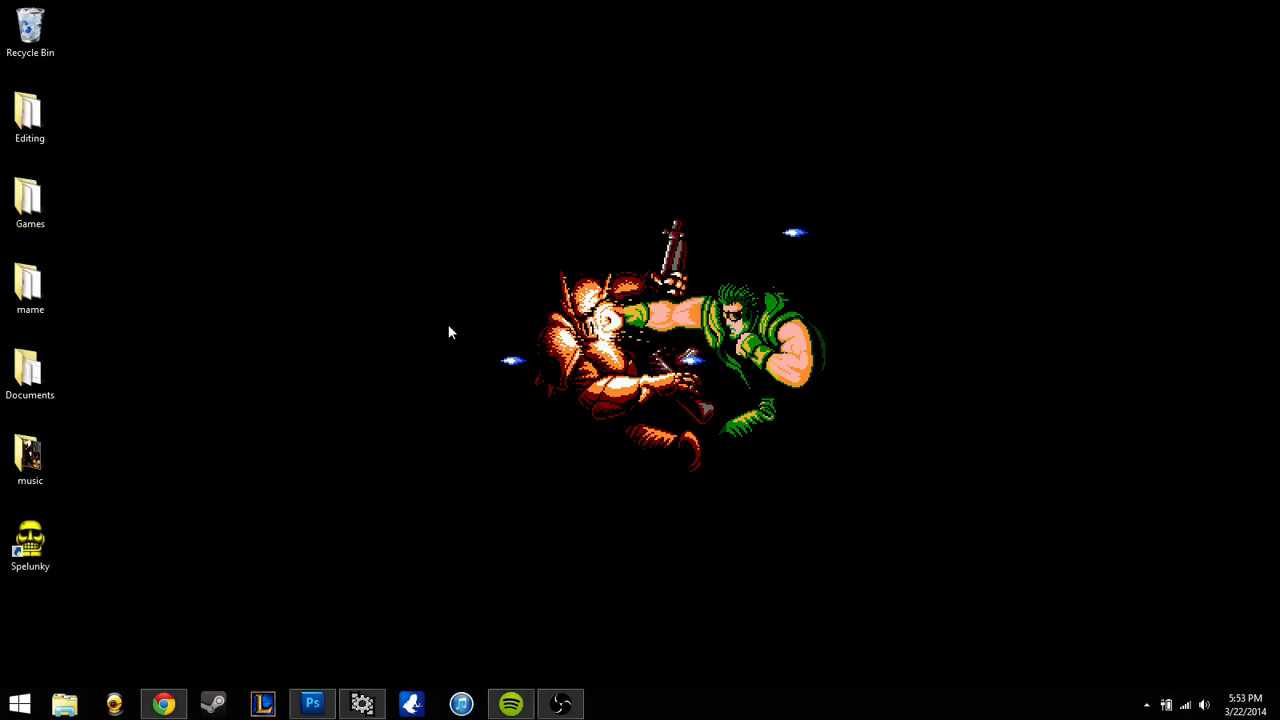
- Switch to VirtualDub and reposition its window on the desktop
{"action": "left_click", "coordinate": [372, 703]}
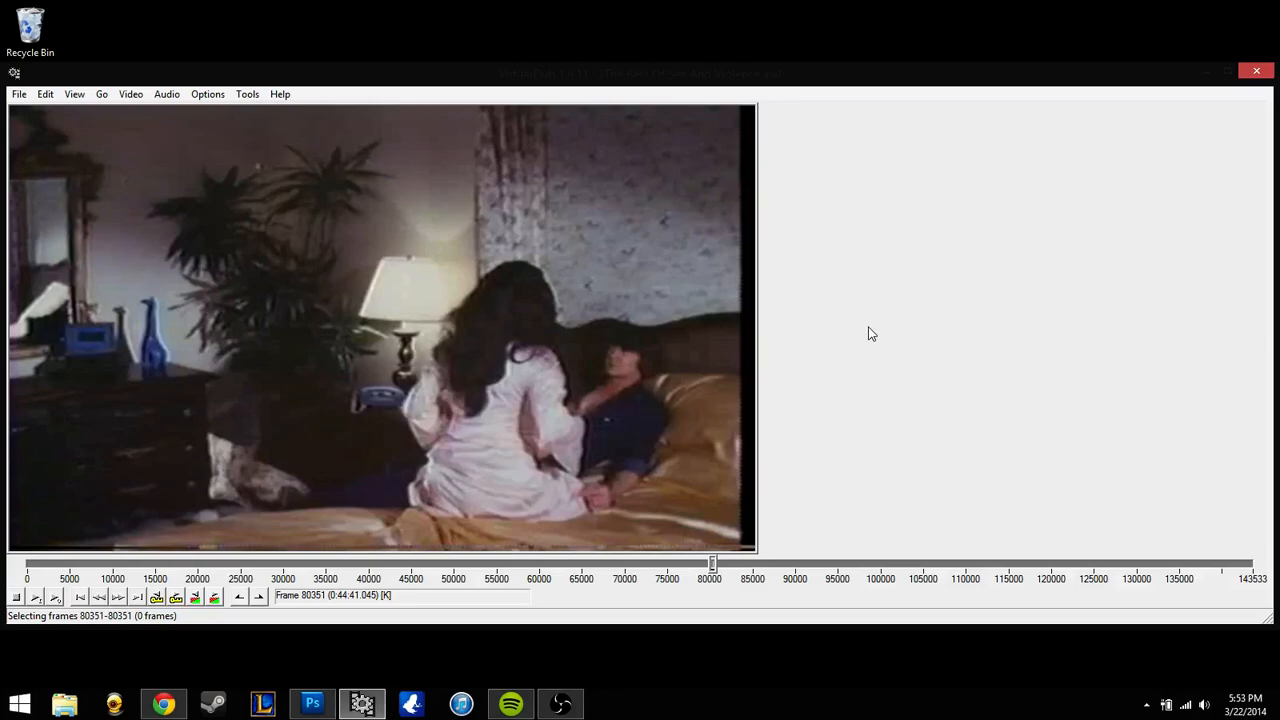
{"action": "left_click_drag", "start_coordinate": [580, 74], "coordinate": [800, 64]}
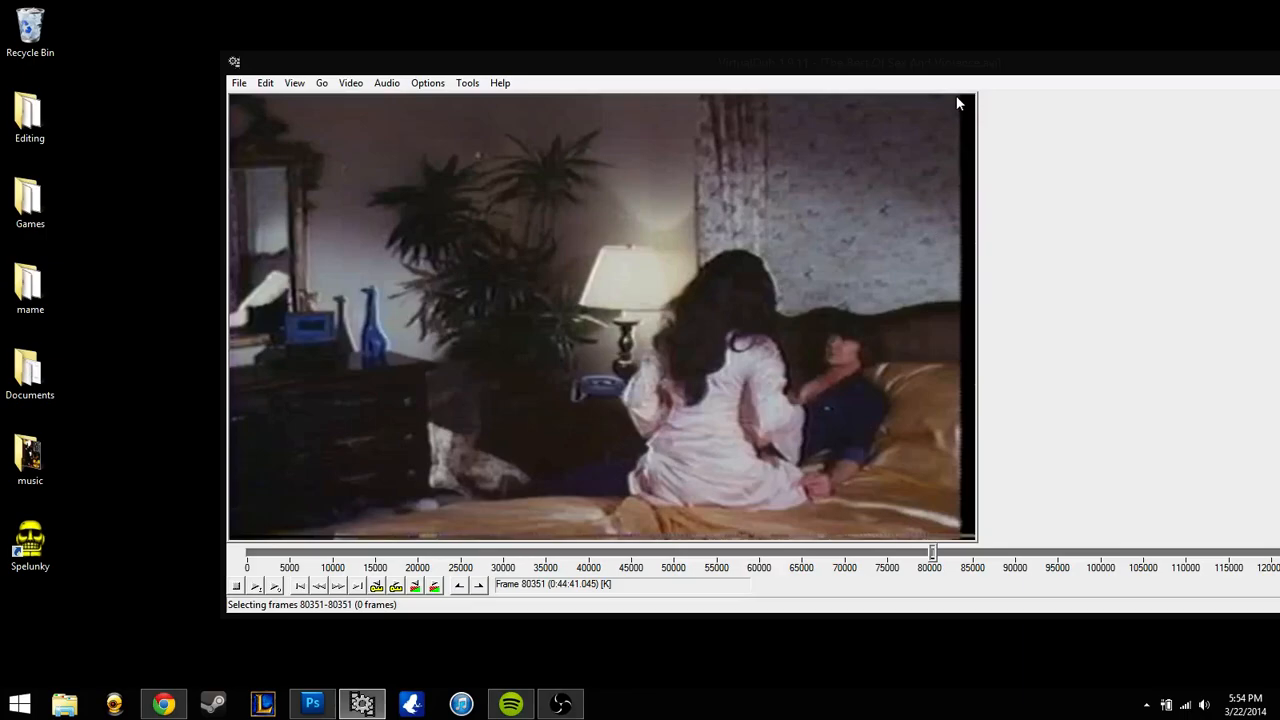
{"action": "left_click_drag", "start_coordinate": [578, 75], "coordinate": [543, 40]}
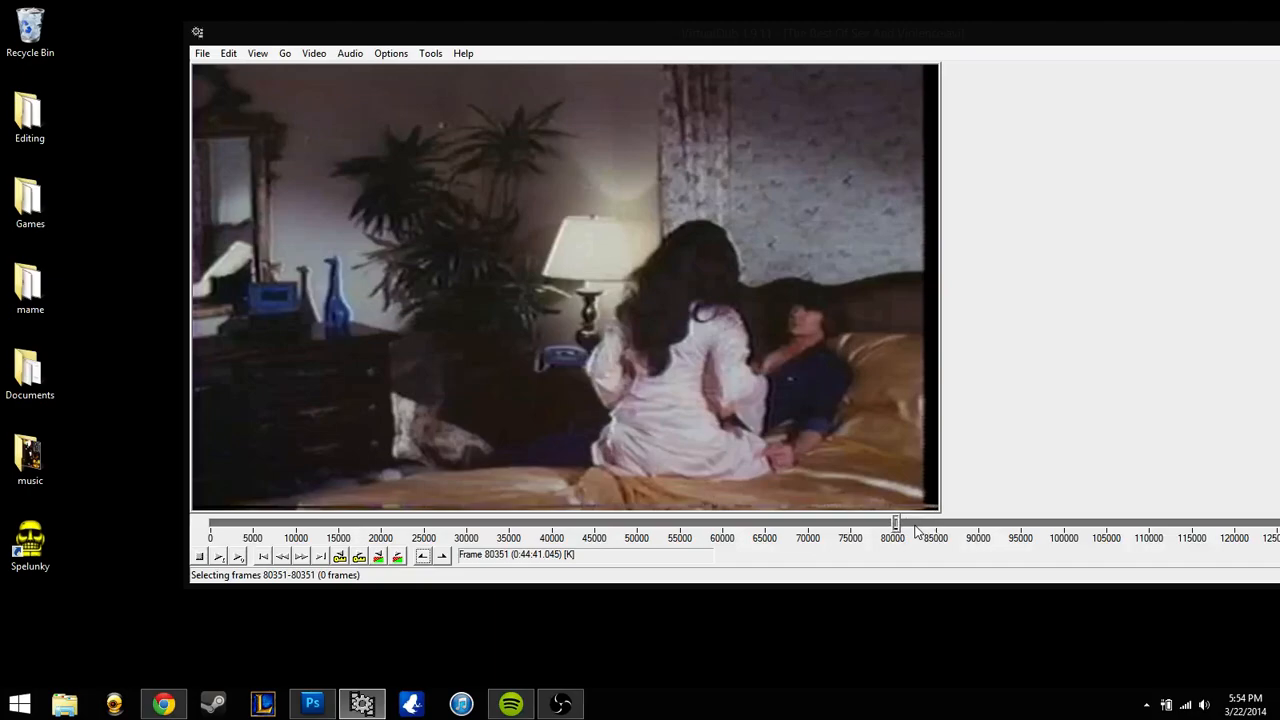
- Move from the selection start to frame 80460, the last frame before the mirror shot, and mark it as the selection end
{"action": "key", "text": "Right"}
{"action": "key", "text": "Right"}
{"action": "key", "text": "Right"}
{"action": "key", "text": "Right"}
{"action": "key", "text": "Right"}
{"action": "key", "text": "Right"}
{"action": "key", "text": "Right"}
{"action": "key", "text": "Right"}
{"action": "key", "text": "Right"}
{"action": "key", "text": "Right"}
{"action": "key", "text": "Right"}
{"action": "key", "text": "Right"}
{"action": "key", "text": "Right"}
{"action": "key", "text": "Right"}
{"action": "key", "text": "Right"}
{"action": "key", "text": "Right"}
{"action": "key", "text": "Right"}
{"action": "key", "text": "Right"}
{"action": "key", "text": "Right"}
{"action": "key", "text": "Right"}
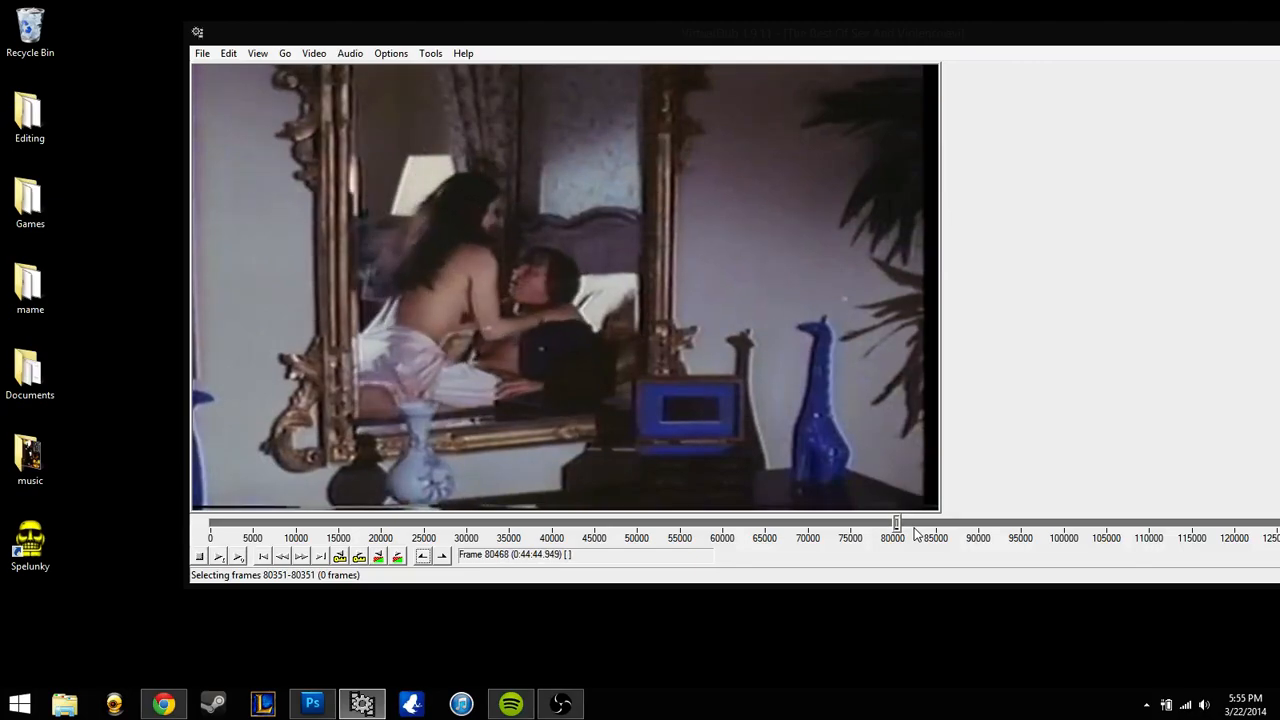
{"action": "key", "text": "Left"}
{"action": "key", "text": "Left"}
{"action": "key", "text": "Left"}
{"action": "key", "text": "Left"}
{"action": "key", "text": "Left"}
{"action": "key", "text": "Left"}
{"action": "key", "text": "Left"}
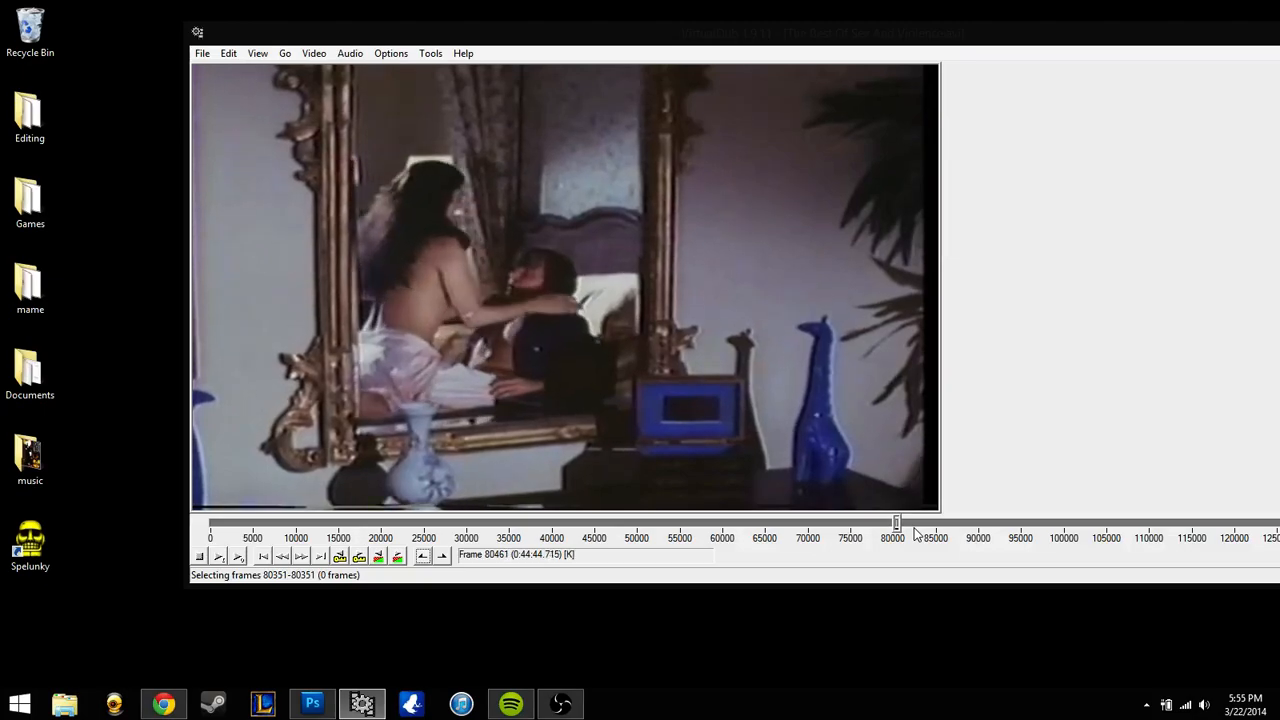
{"action": "key", "text": "Left"}
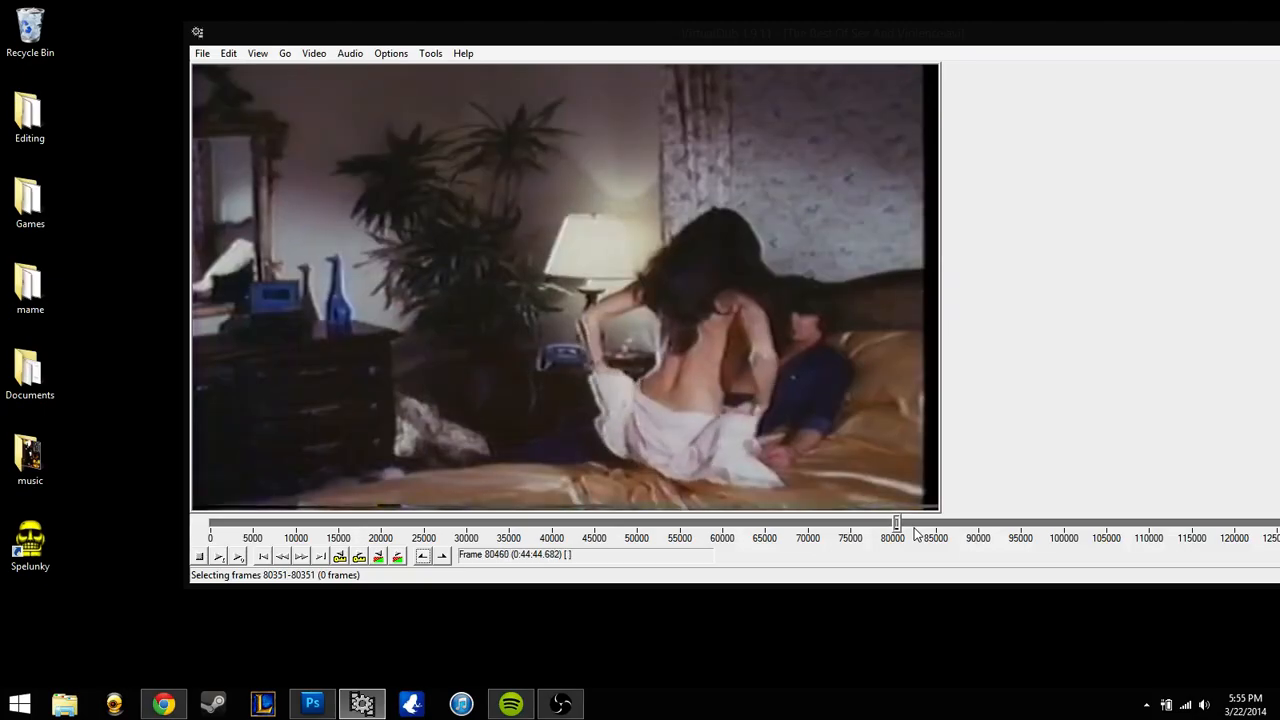
{"action": "left_click", "coordinate": [442, 556]}
- Save the selected range as a segmented AVI named 011 in the sandv folder
{"action": "left_click", "coordinate": [201, 55]}
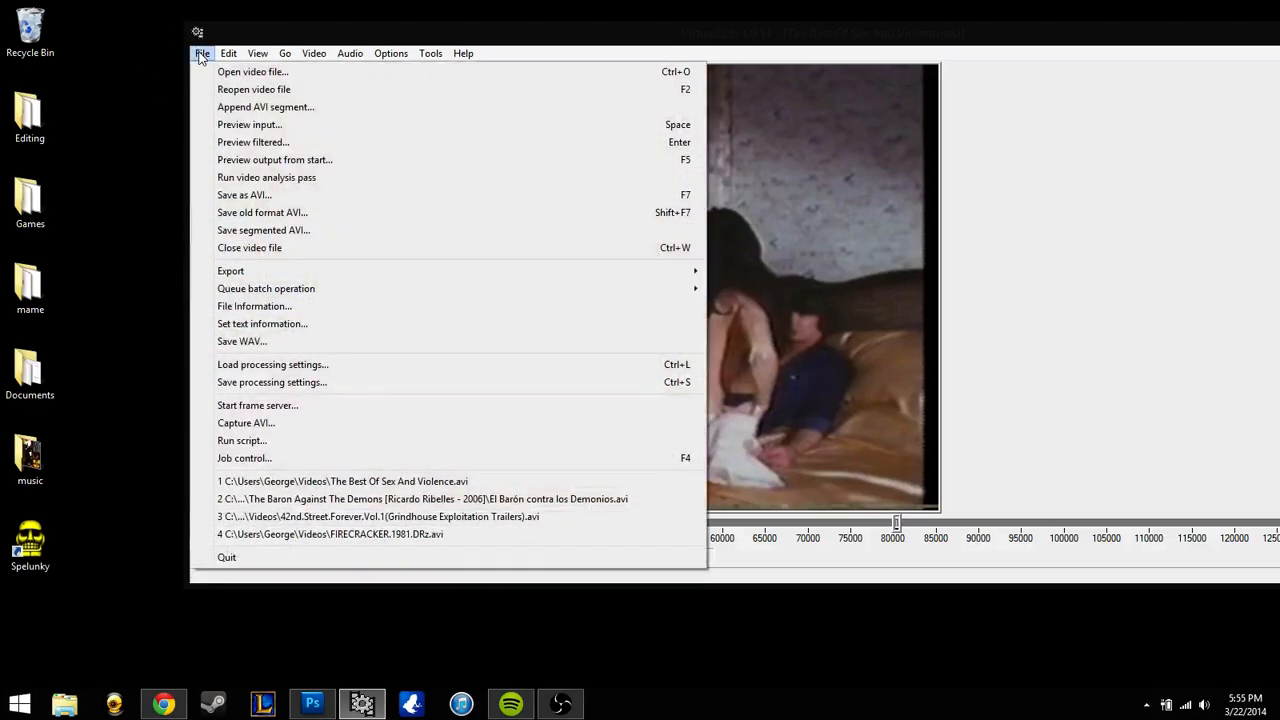
{"action": "left_click", "coordinate": [297, 231]}
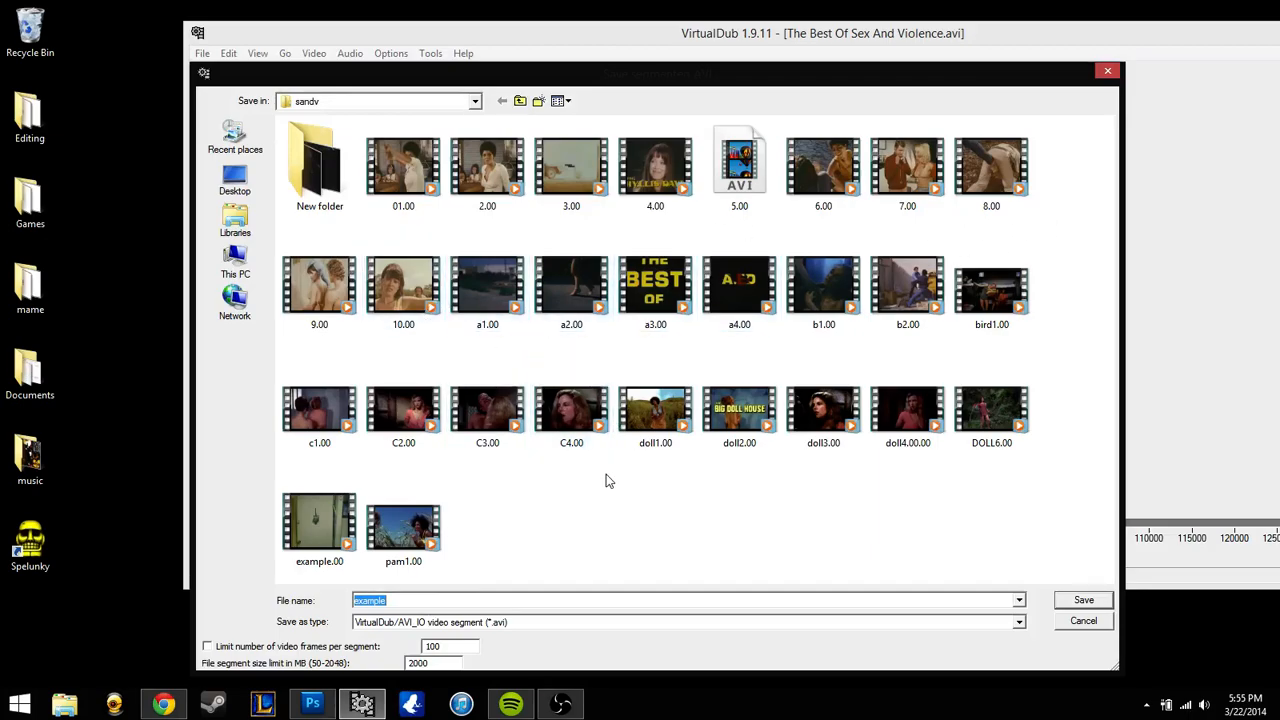
{"action": "type", "text": "011"}
{"action": "key", "text": "Return"}
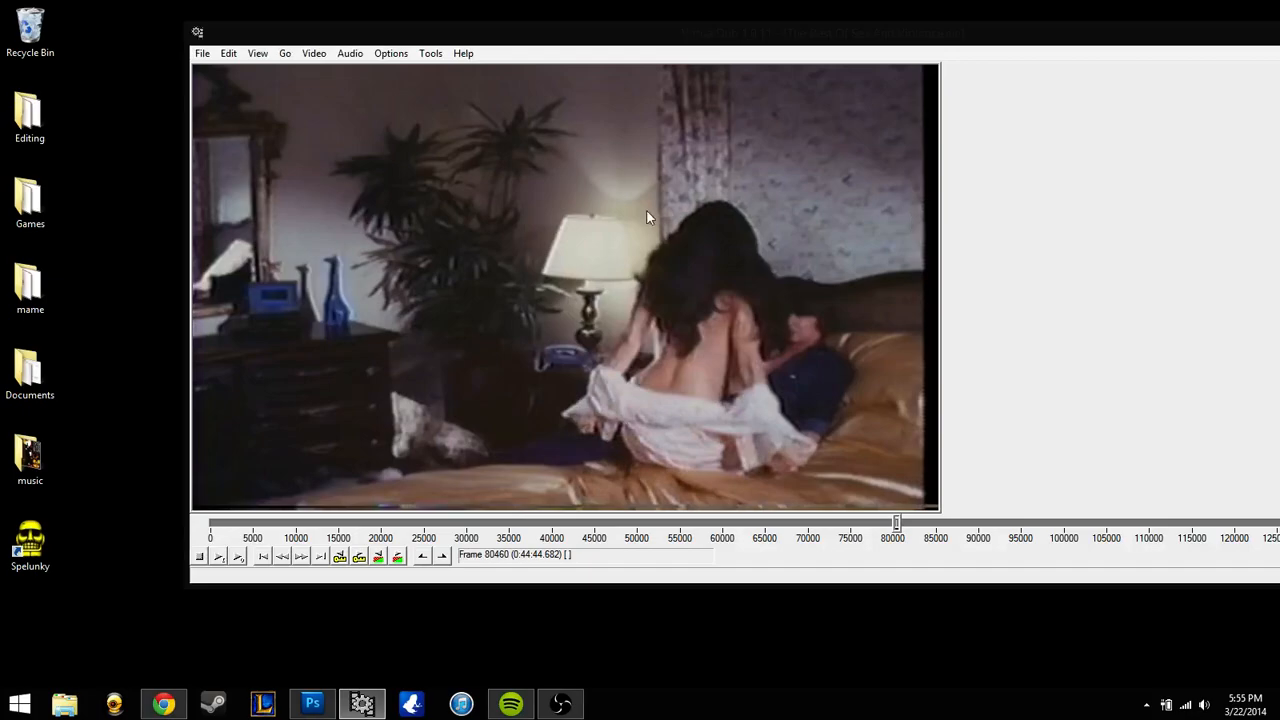
- Minimize VirtualDub and switch to Photoshop
{"action": "left_click_drag", "start_coordinate": [1195, 28], "coordinate": [671, 39]}
{"action": "left_click", "coordinate": [940, 30]}
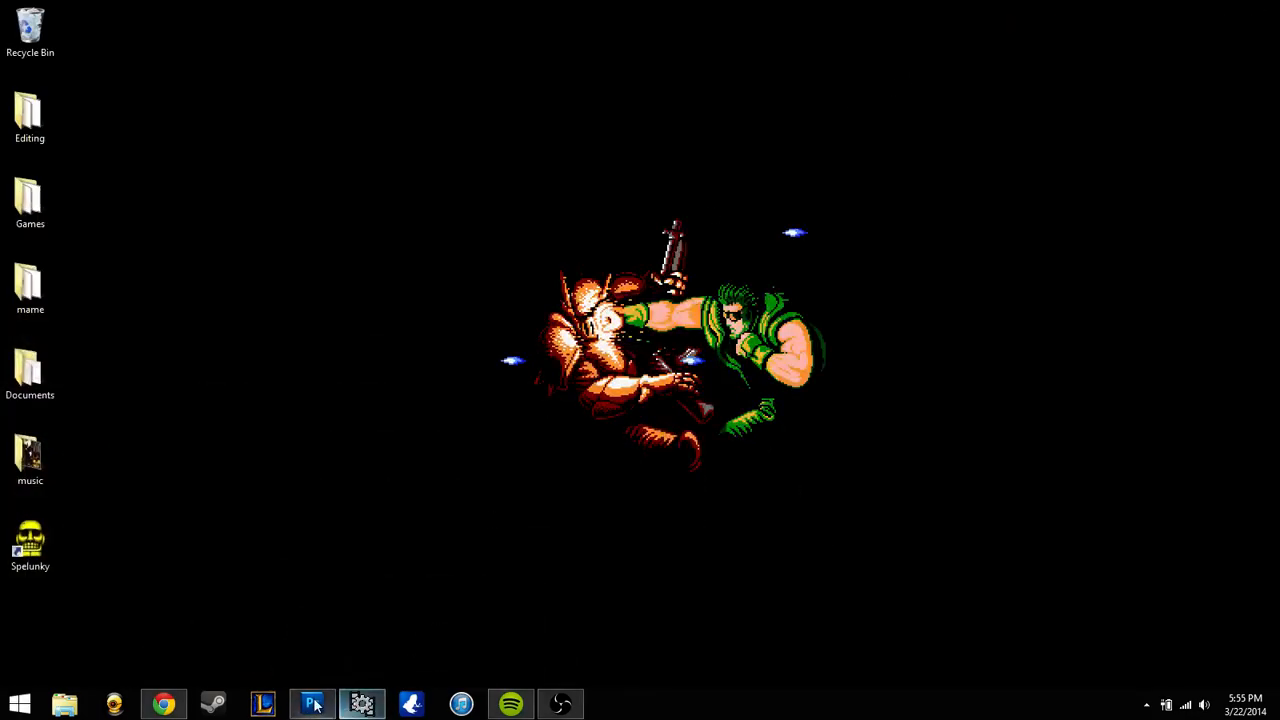
{"action": "left_click", "coordinate": [322, 702]}
- Import the 011.00 clip's video frames to layers from beginning to end, limited to every 3 frames, as a frame animation
{"action": "left_click", "coordinate": [48, 13]}
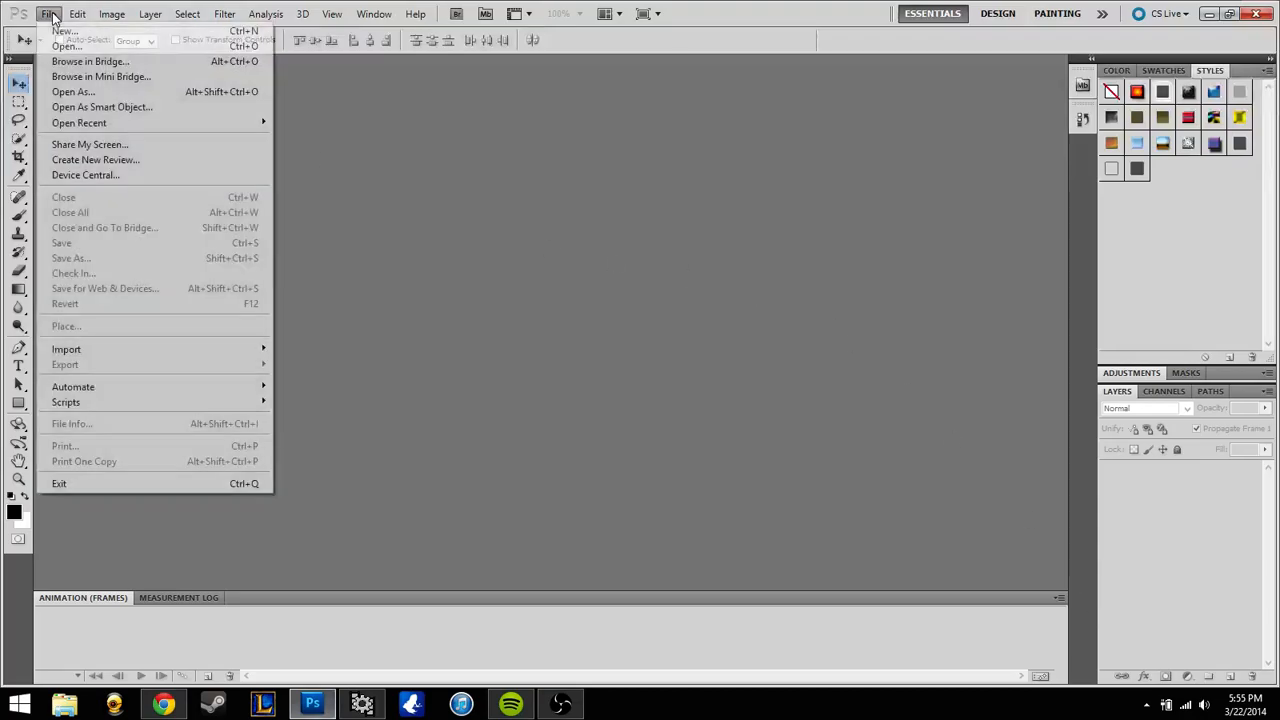
{"action": "mouse_move", "coordinate": [158, 352]}
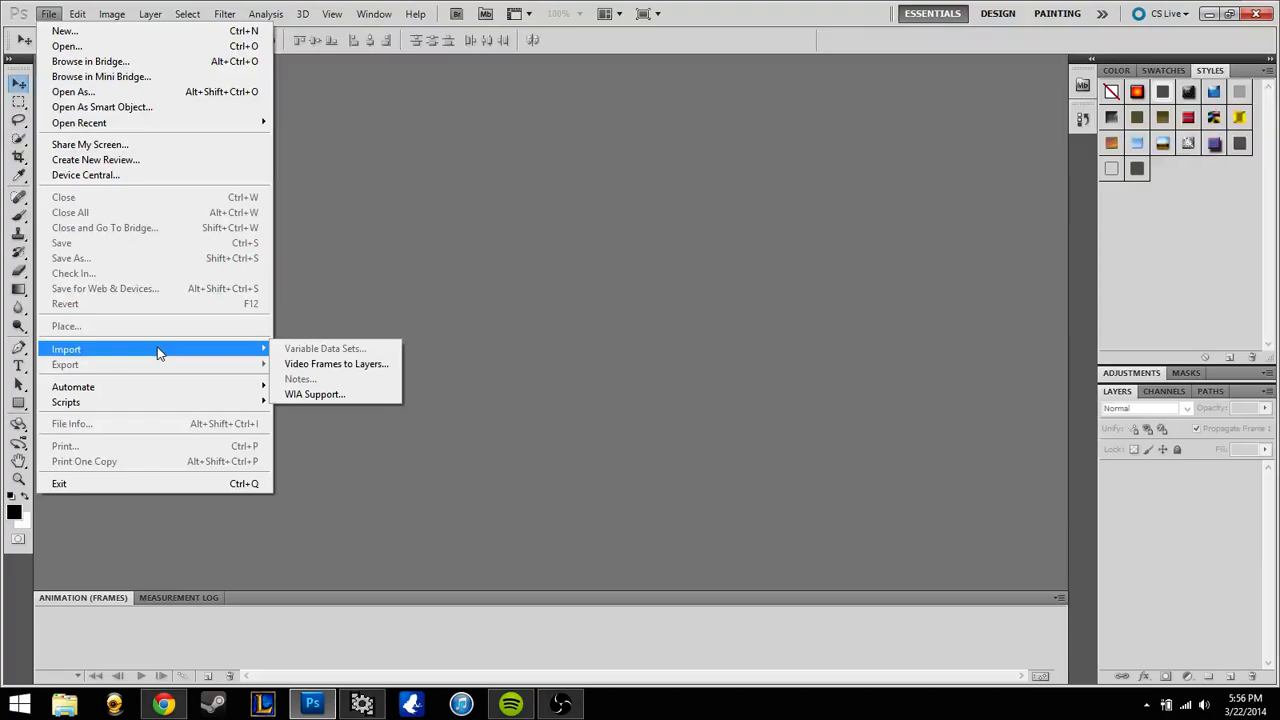
{"action": "left_click", "coordinate": [318, 365]}
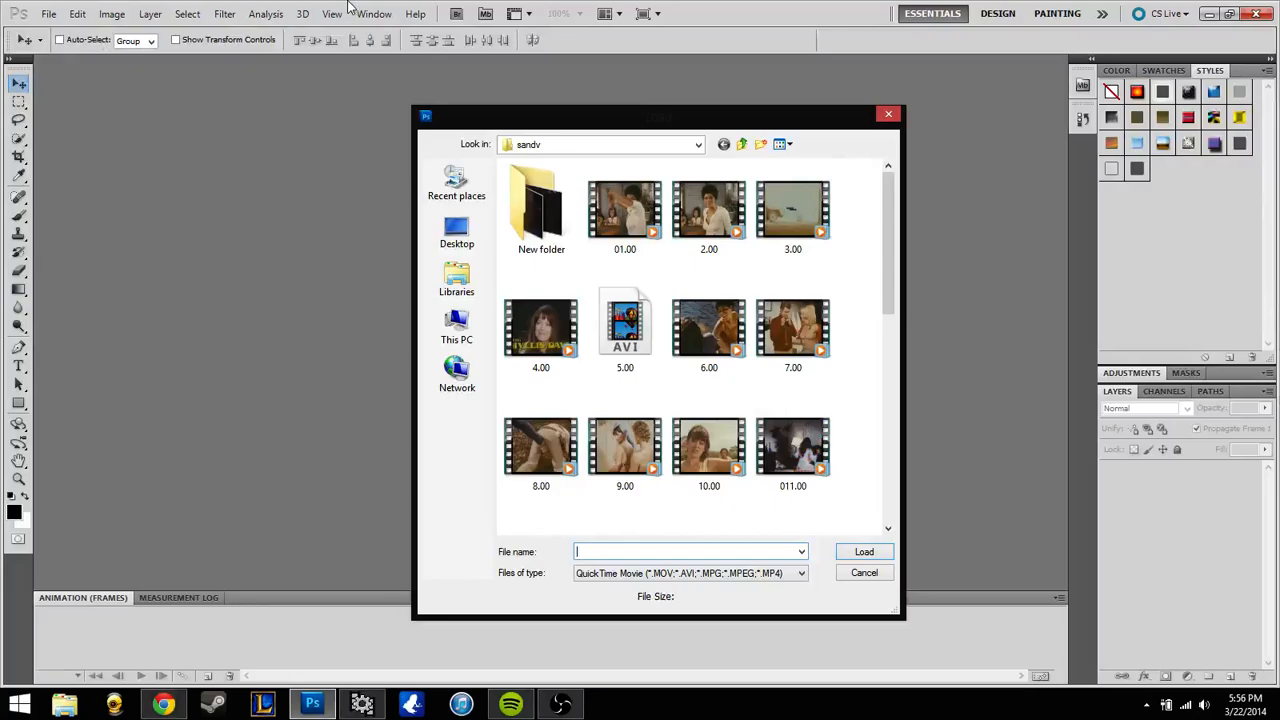
{"action": "left_click_drag", "start_coordinate": [888, 285], "coordinate": [838, 244]}
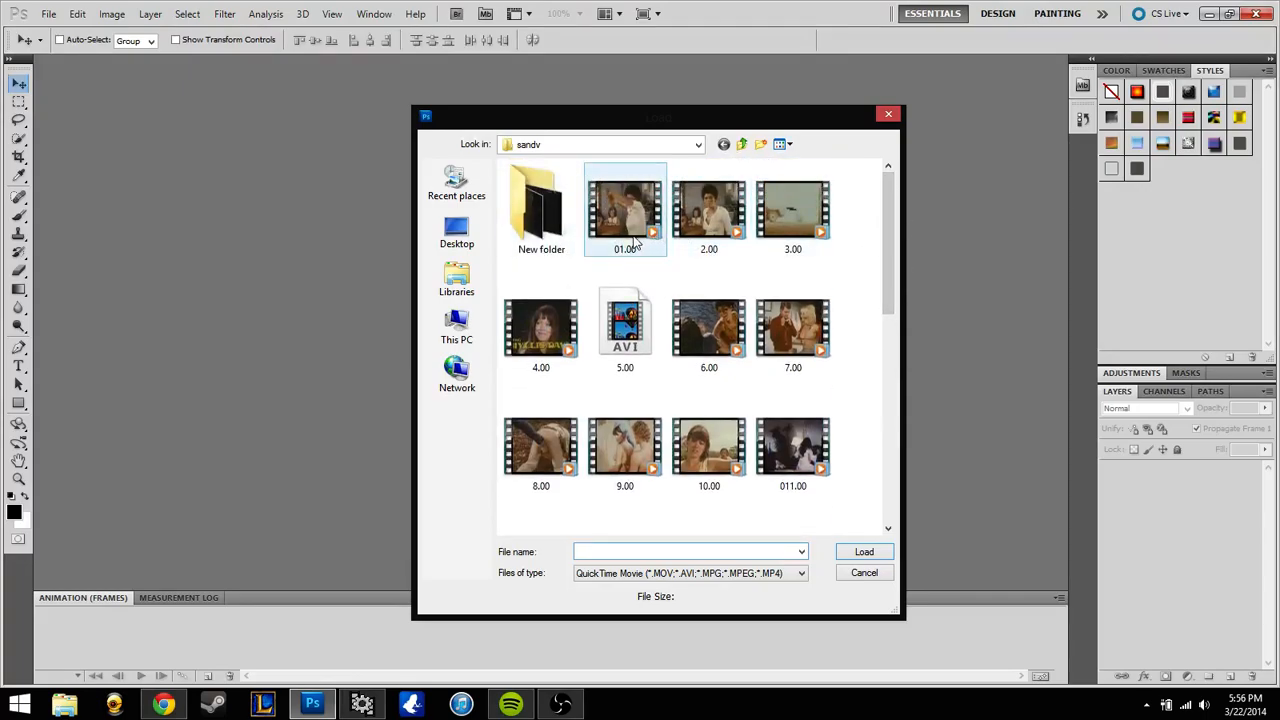
{"action": "left_click_drag", "start_coordinate": [882, 279], "coordinate": [896, 375]}
{"action": "double_click", "coordinate": [792, 235]}
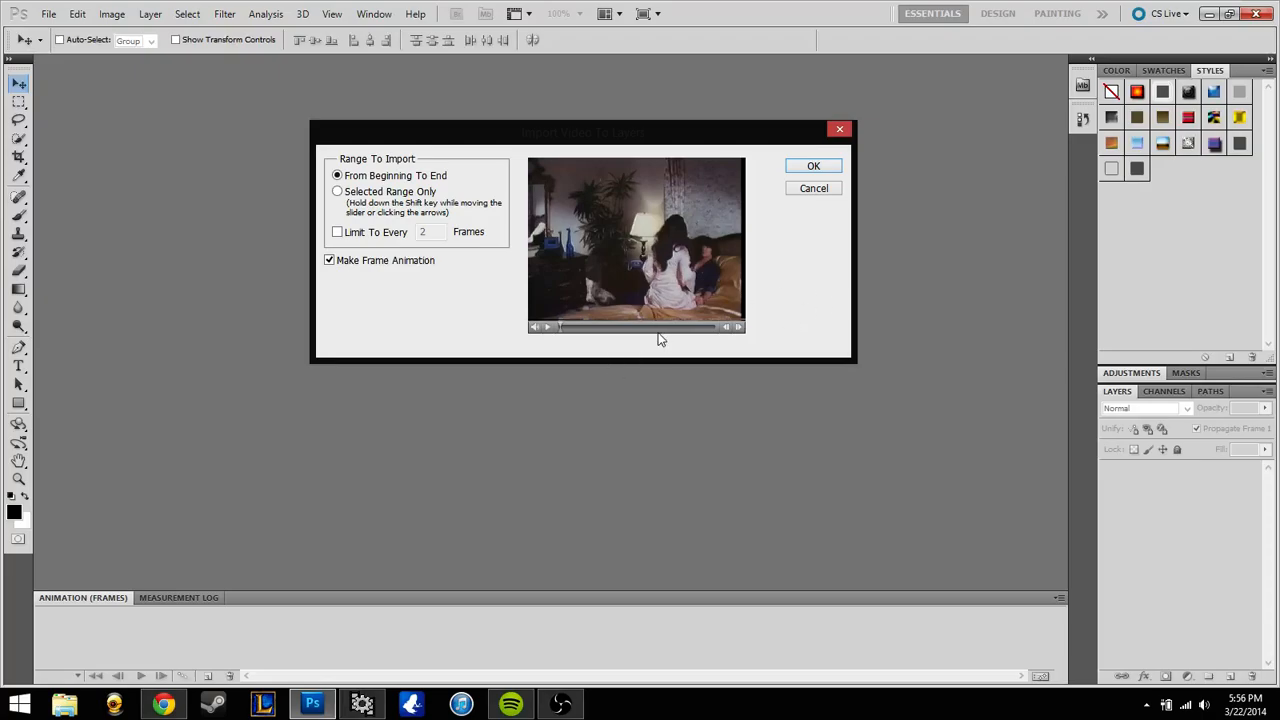
{"action": "left_click", "coordinate": [338, 233]}
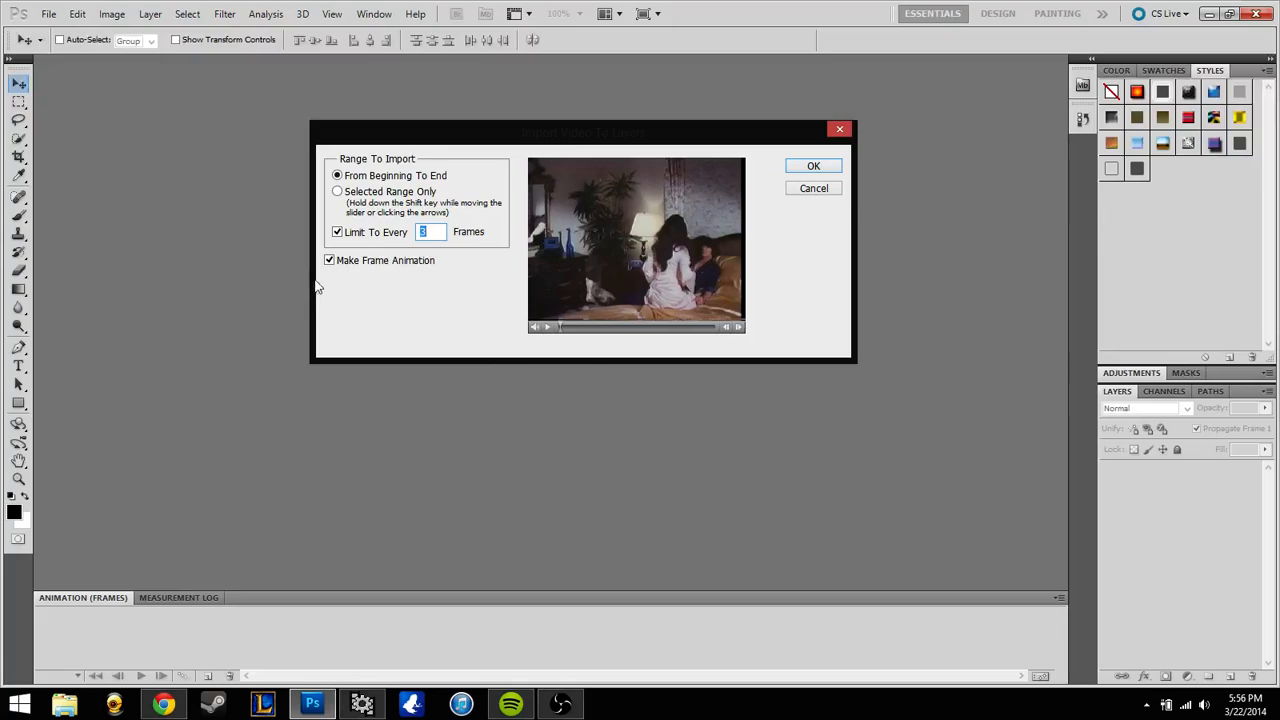
{"action": "left_click", "coordinate": [813, 166]}
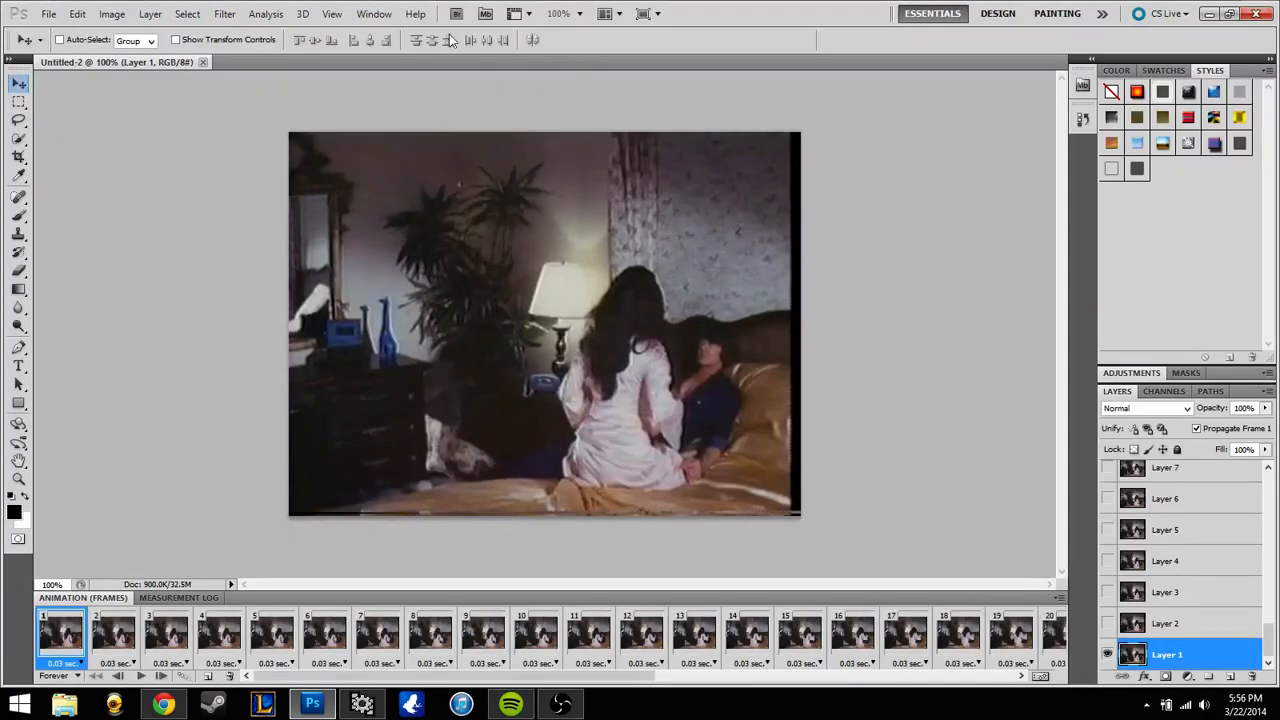
{"action": "left_click", "coordinate": [376, 14]}
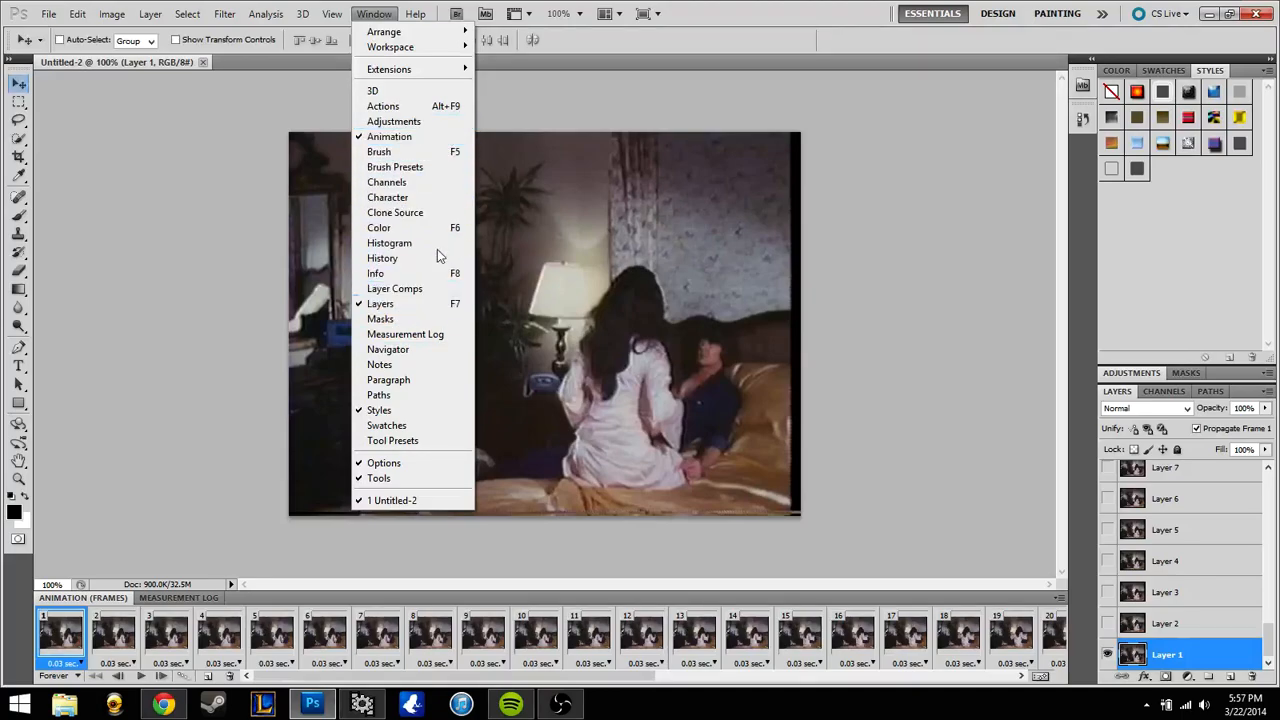
{"action": "left_click", "coordinate": [783, 55]}
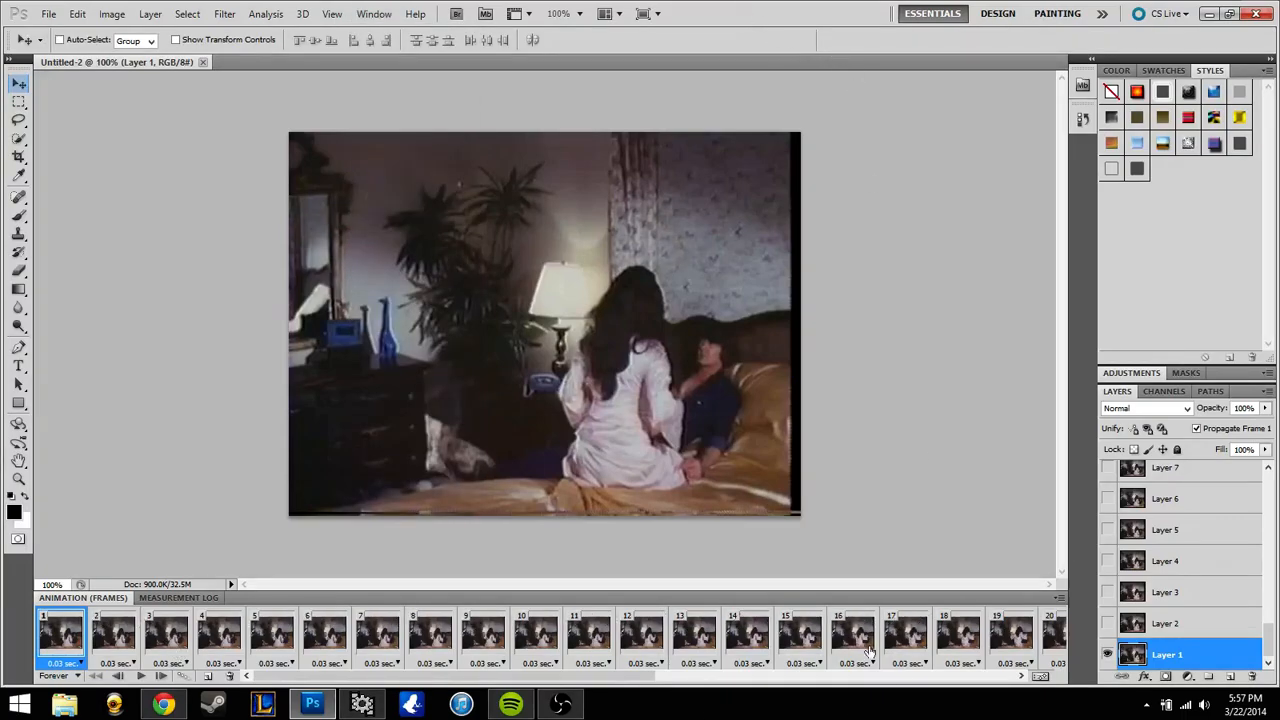
{"action": "left_click_drag", "start_coordinate": [553, 677], "coordinate": [417, 700]}
{"action": "scroll", "coordinate": [1270, 645], "scroll_direction": "up", "scroll_amount": 15}
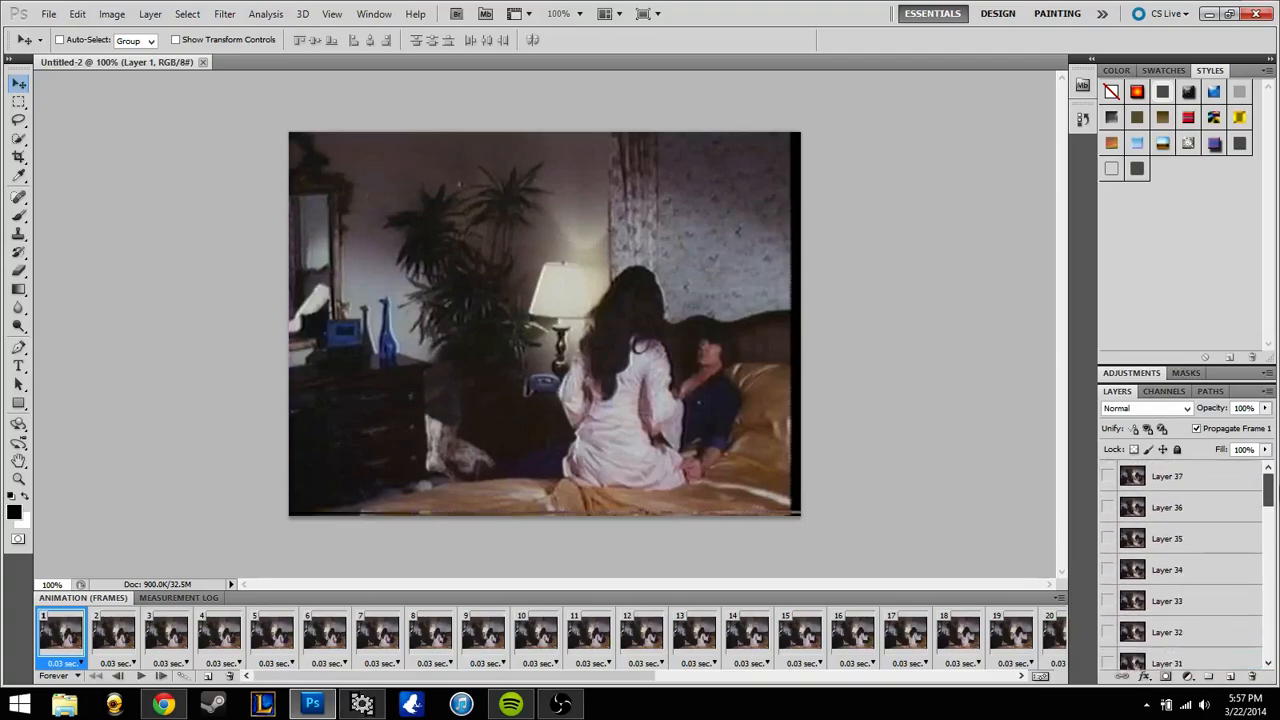
{"action": "scroll", "coordinate": [1185, 565], "scroll_direction": "down", "scroll_amount": 15}
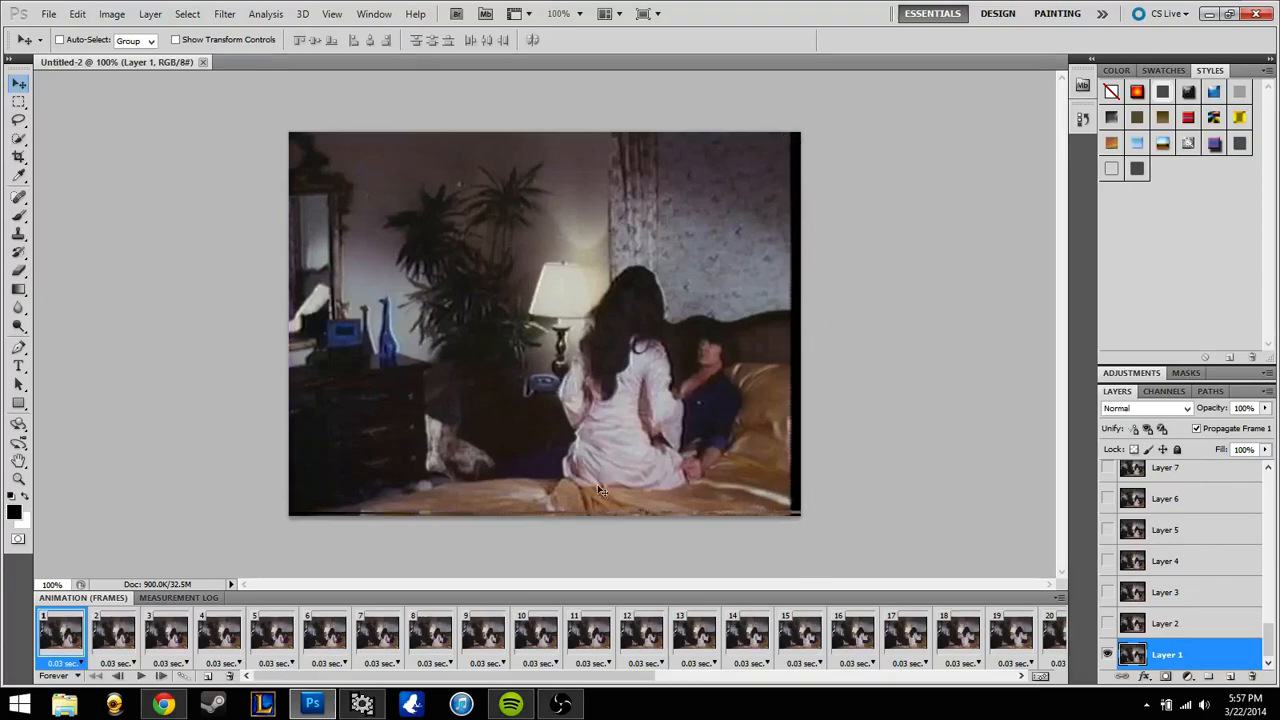
- Crop the image to remove the black strip along its right edge
{"action": "left_click", "coordinate": [19, 158]}
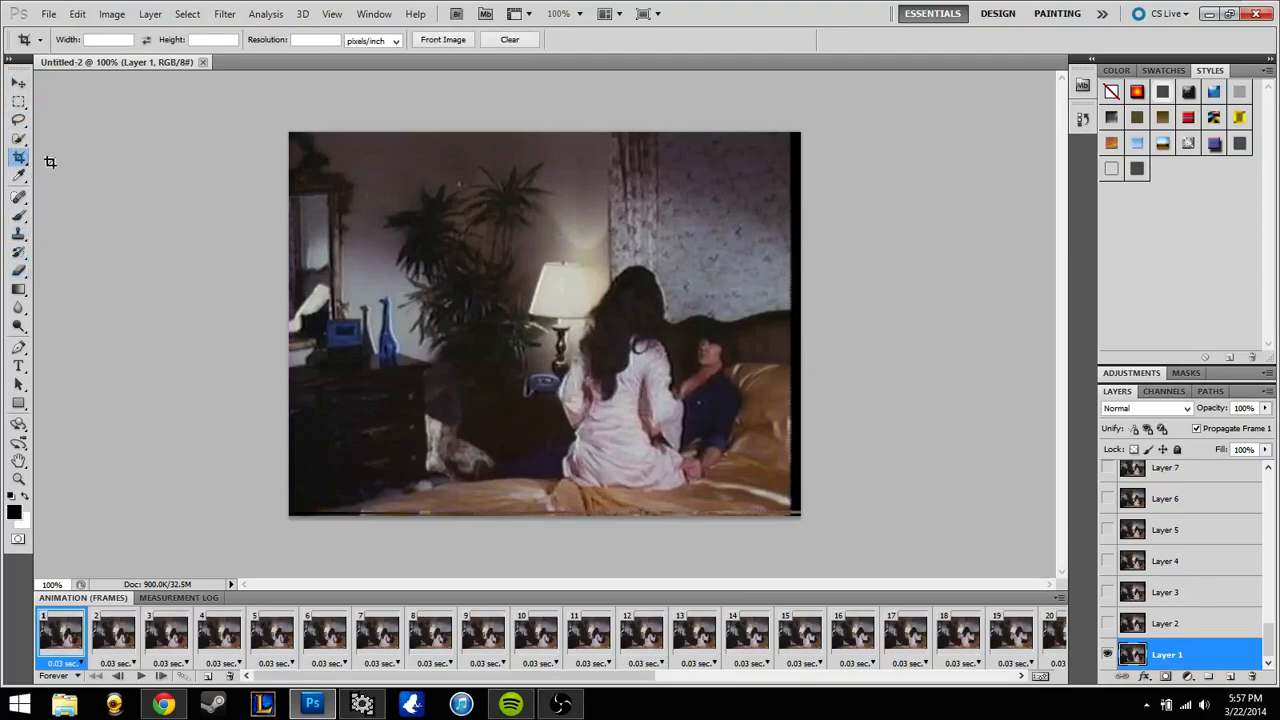
{"action": "mouse_move", "coordinate": [290, 131]}
{"action": "left_mouse_down"}
{"action": "mouse_move", "coordinate": [645, 357]}
{"action": "mouse_move", "coordinate": [790, 518]}
{"action": "left_mouse_up"}
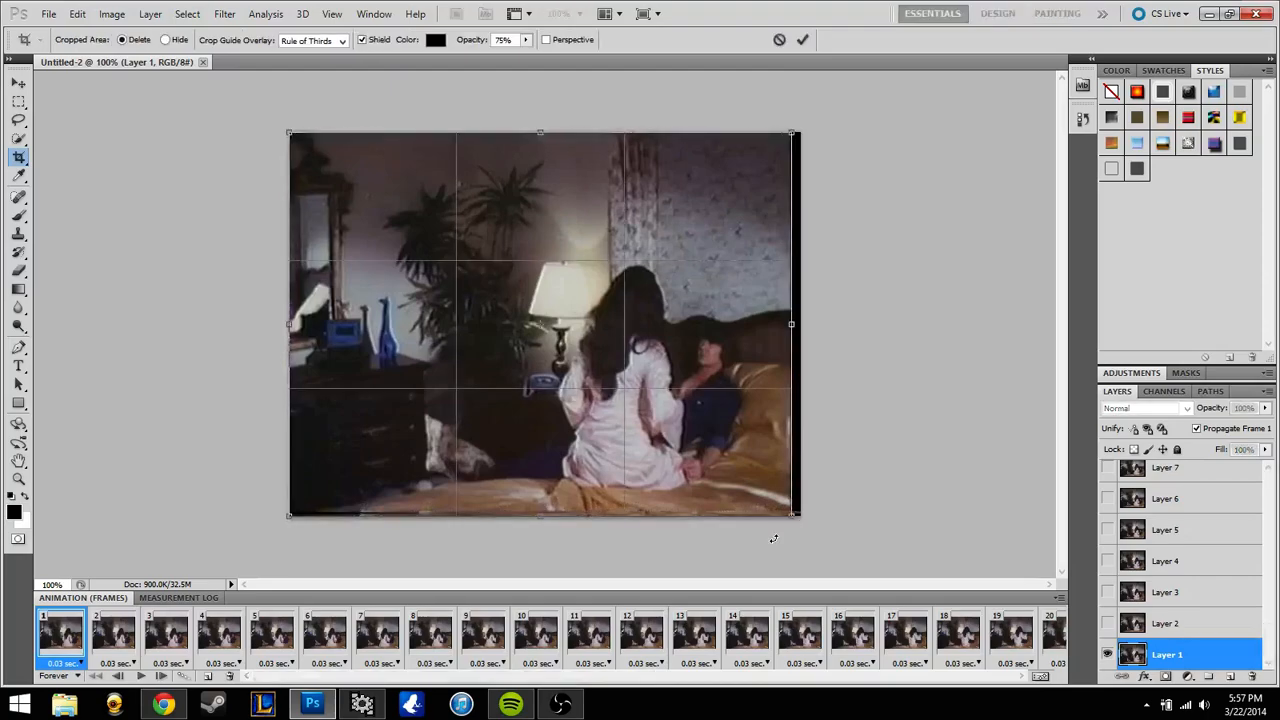
{"action": "key", "text": "Return"}
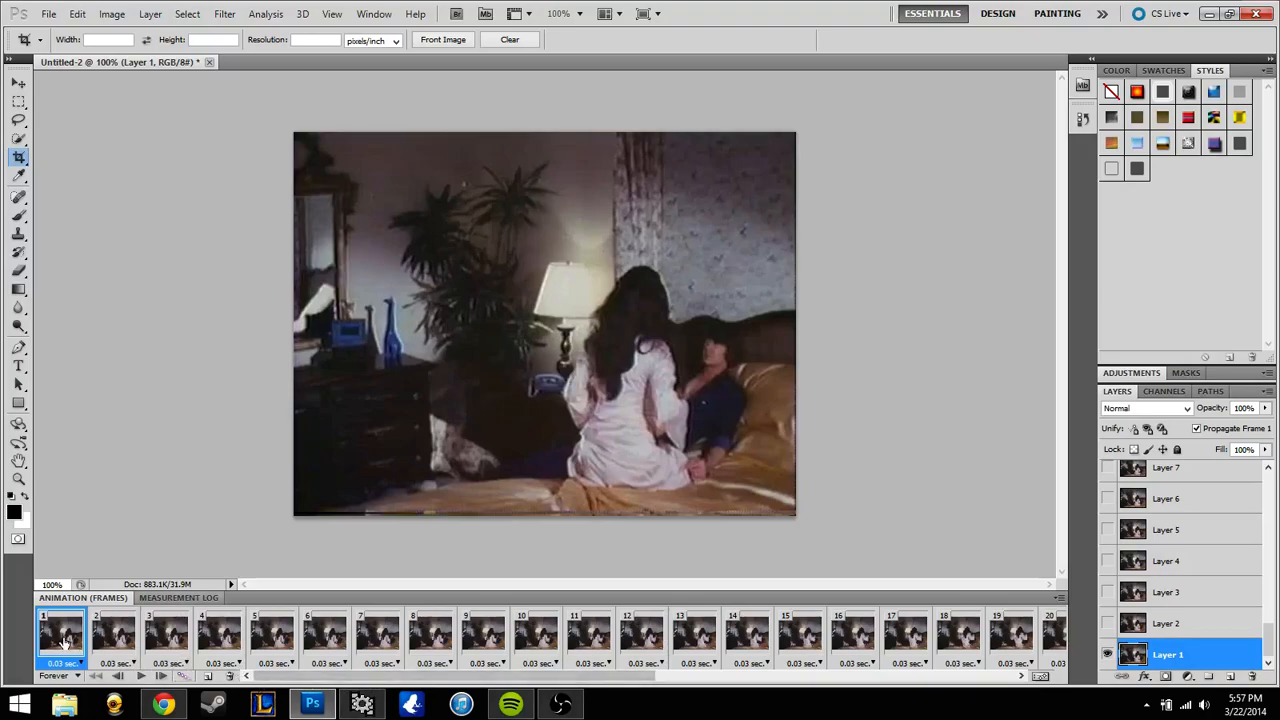
- Select all animation frames from 1 to 37 and set their delay to 0.08 seconds
{"action": "left_click_drag", "start_coordinate": [440, 677], "coordinate": [922, 688]}
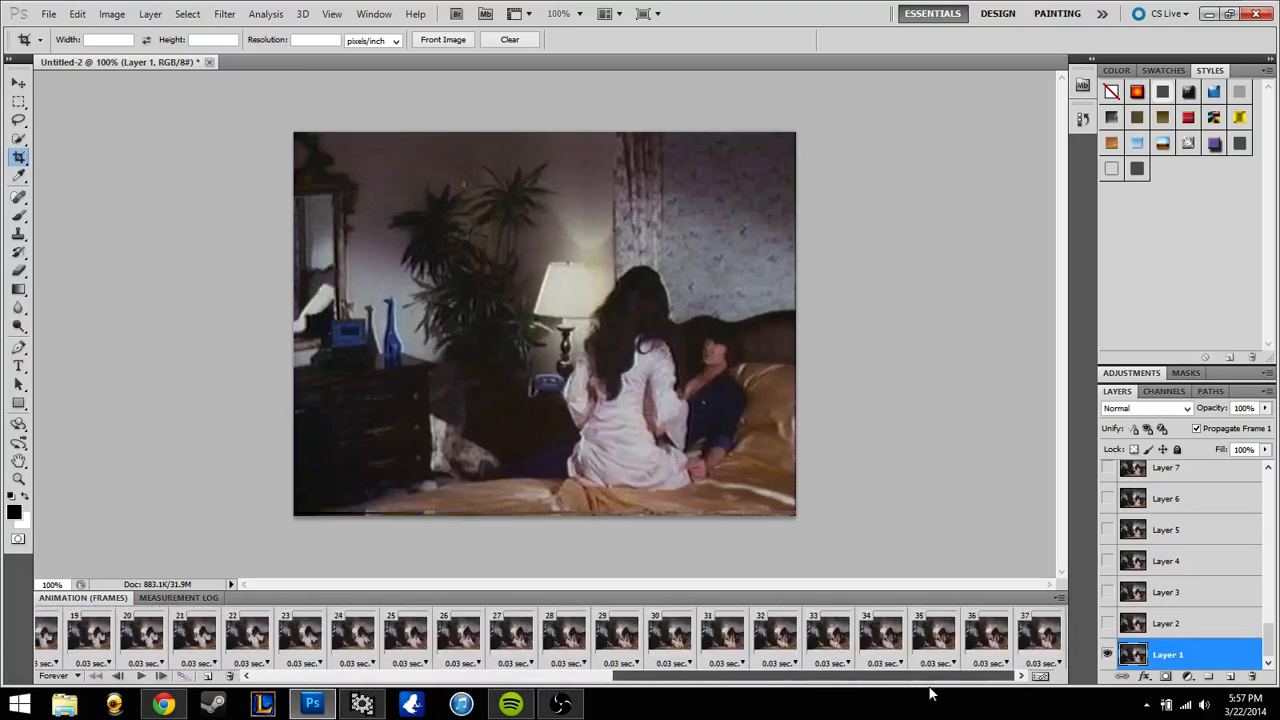
{"action": "left_click", "coordinate": [1040, 641], "text": "shift"}
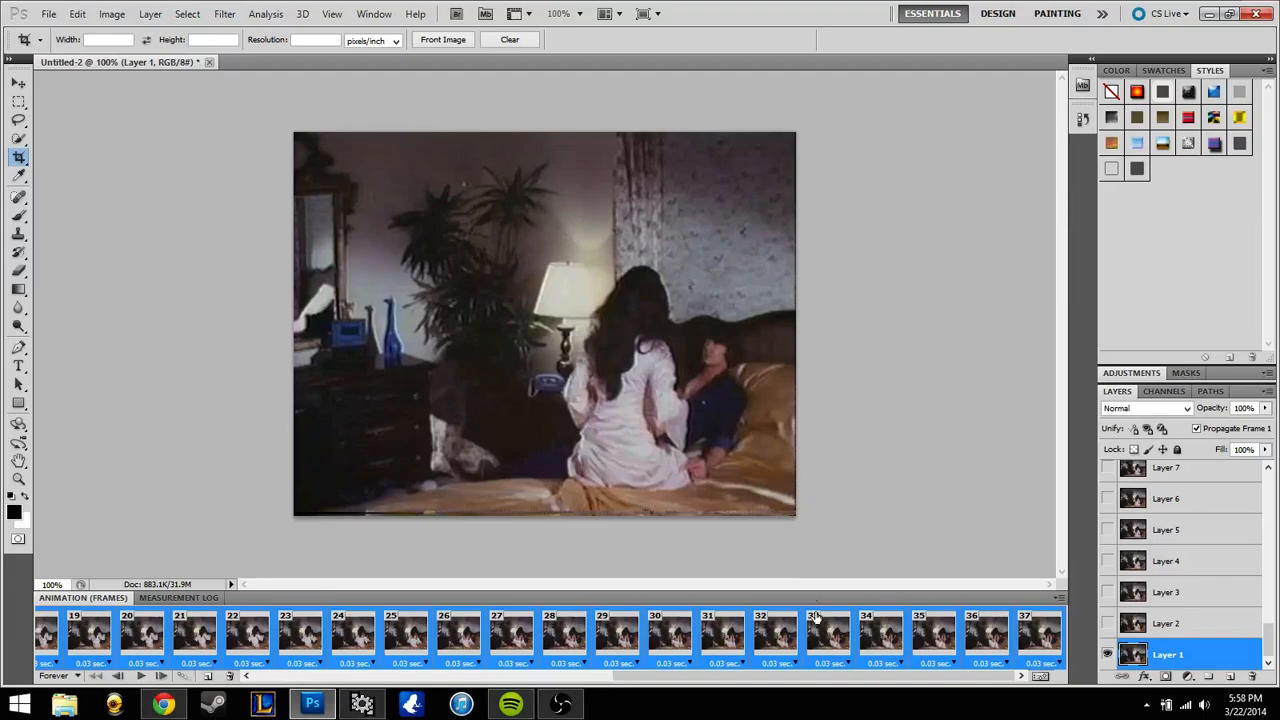
{"action": "left_click", "coordinate": [847, 665]}
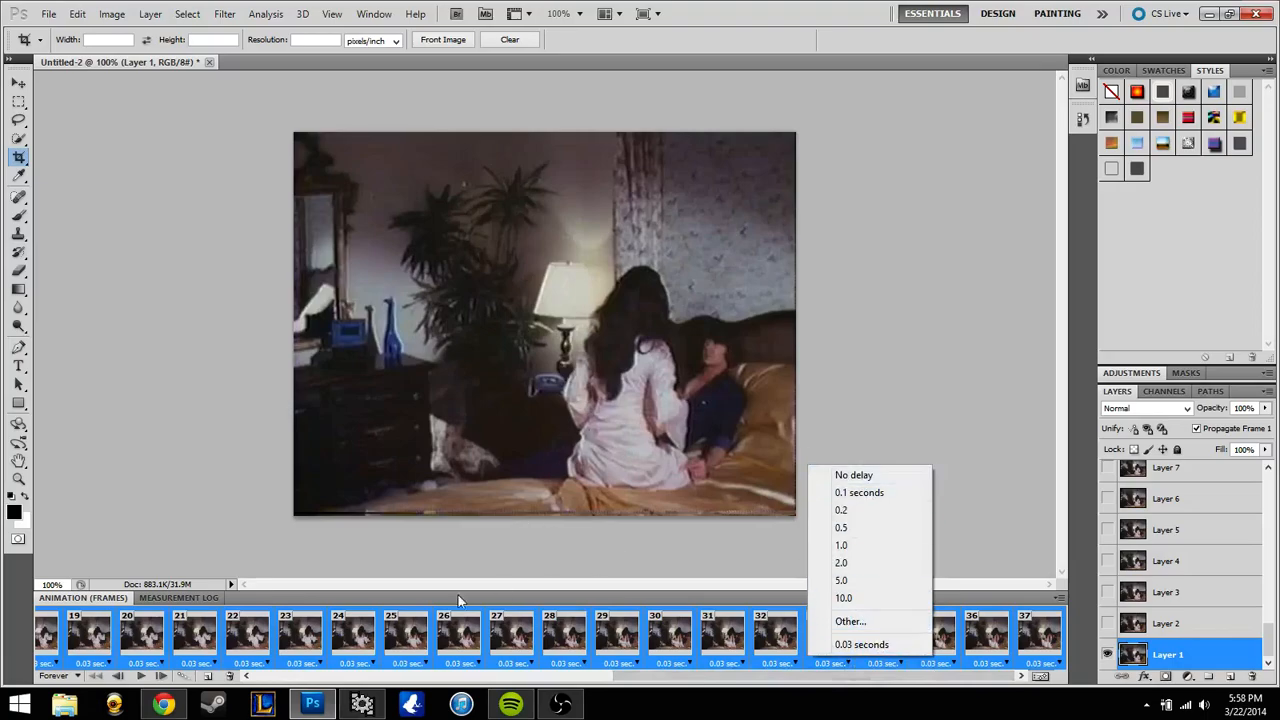
{"action": "left_click", "coordinate": [898, 624]}
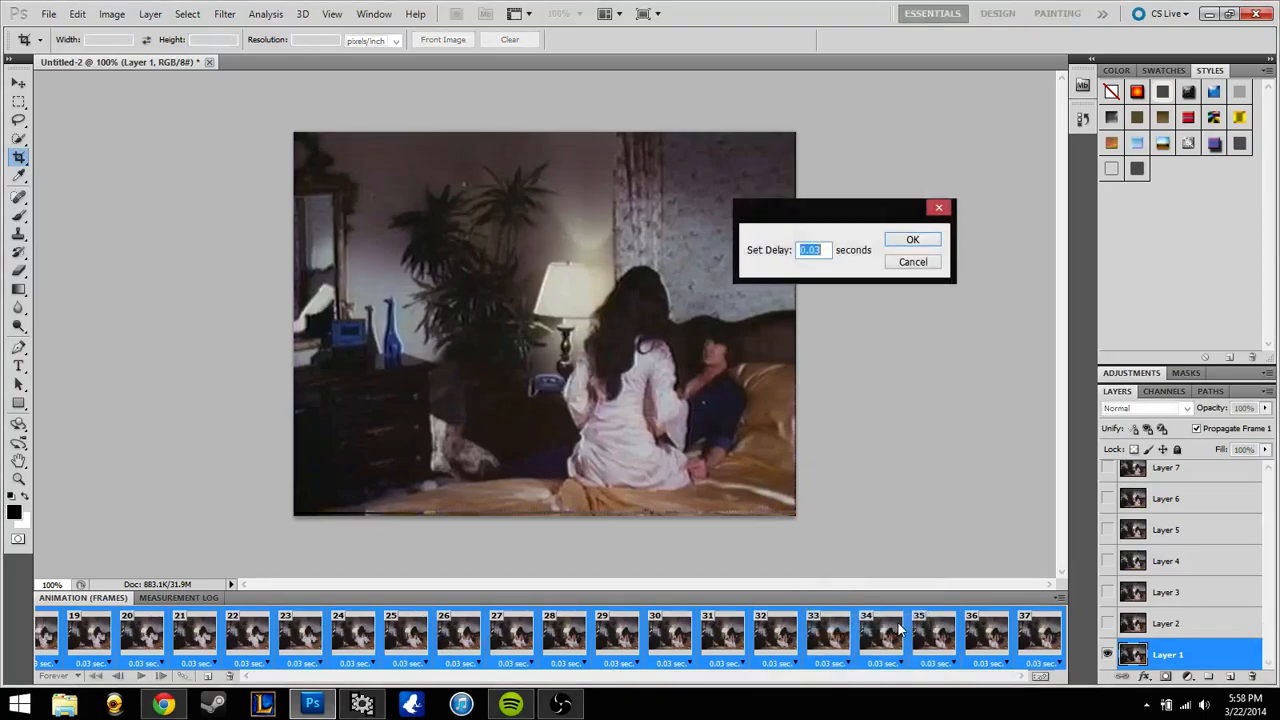
{"action": "type", "text": ".08"}
{"action": "left_click", "coordinate": [906, 243]}
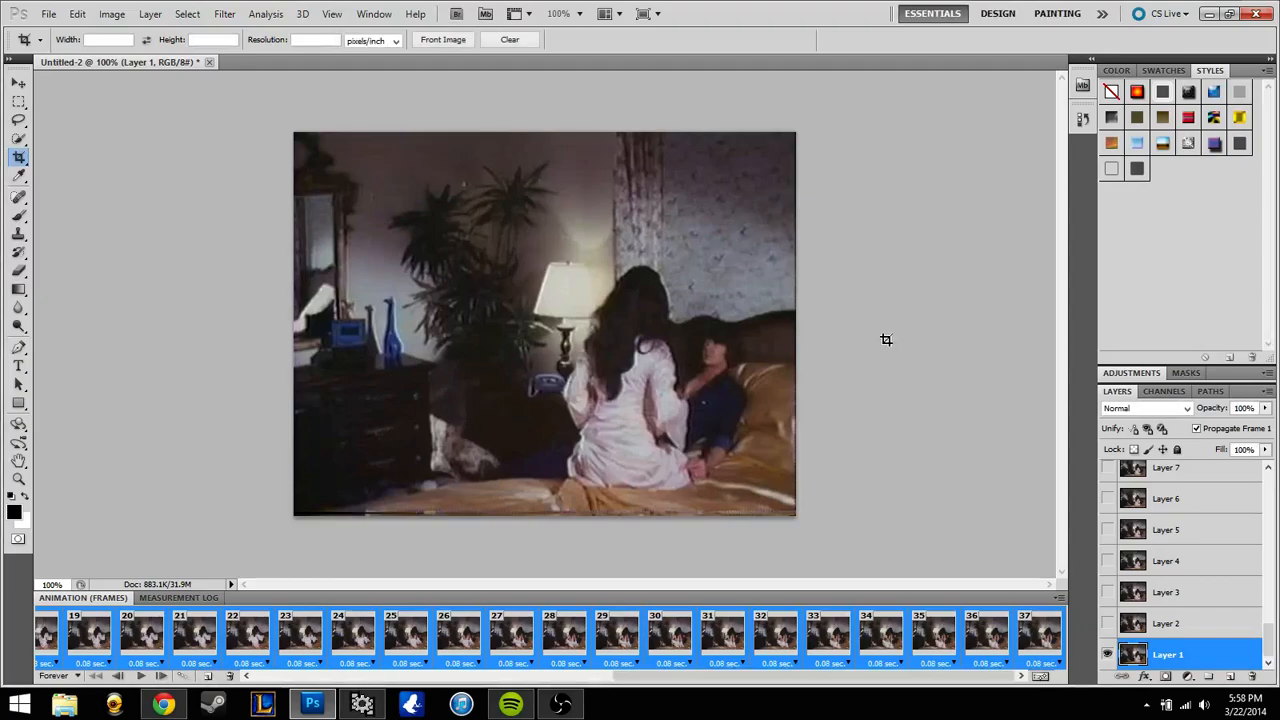
- Add the text "retro-gifs" near the image's lower-right corner in Charlemagne Std Bold, 12 pt
{"action": "left_click", "coordinate": [18, 366]}
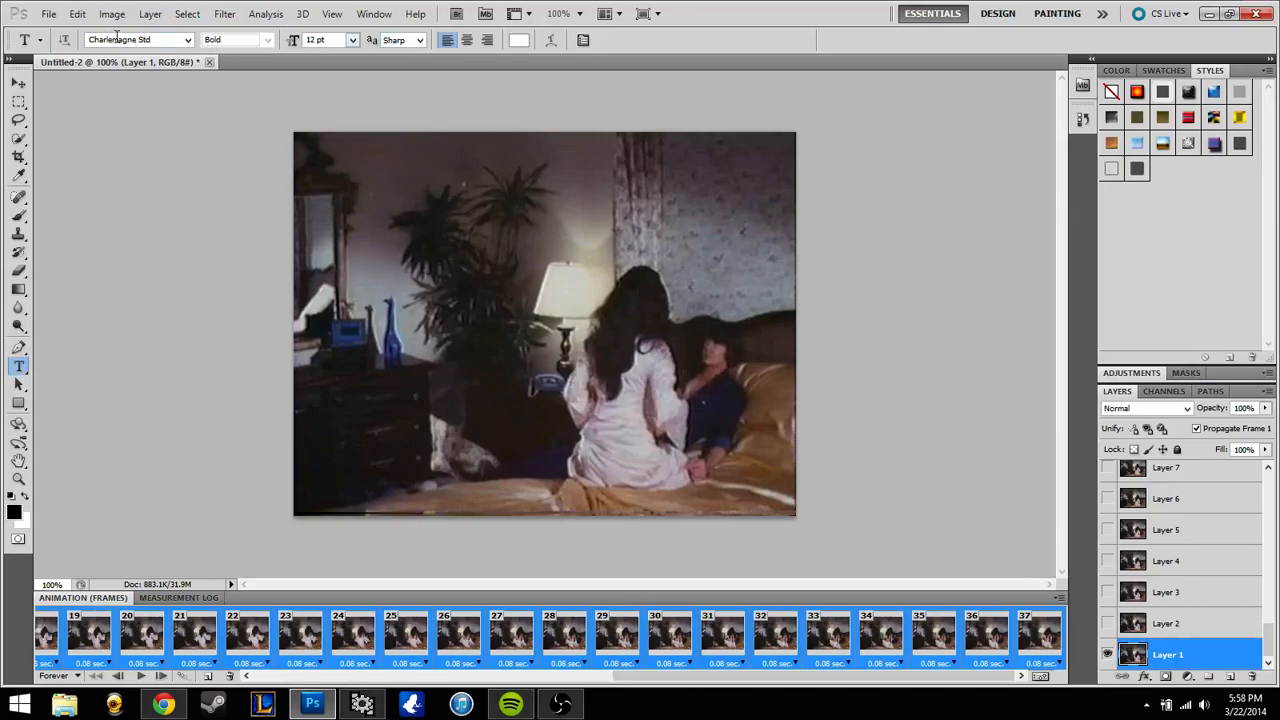
{"action": "left_click", "coordinate": [187, 40]}
{"action": "left_click", "coordinate": [148, 57]}
{"action": "left_click", "coordinate": [713, 516]}
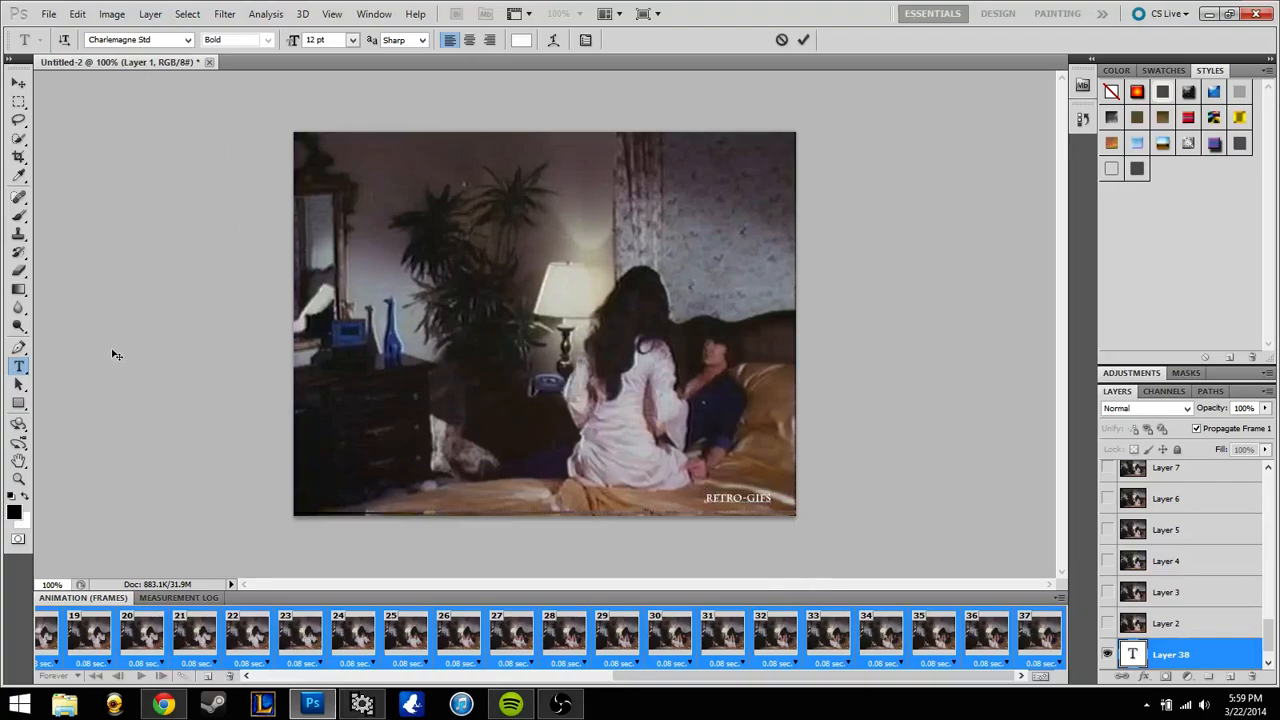
- Nudge the retro-gifs text closer to the image's lower-right corner and move its layer to the top of the layer stack
{"action": "left_click", "coordinate": [18, 82]}
{"action": "left_click_drag", "start_coordinate": [733, 512], "coordinate": [752, 517]}
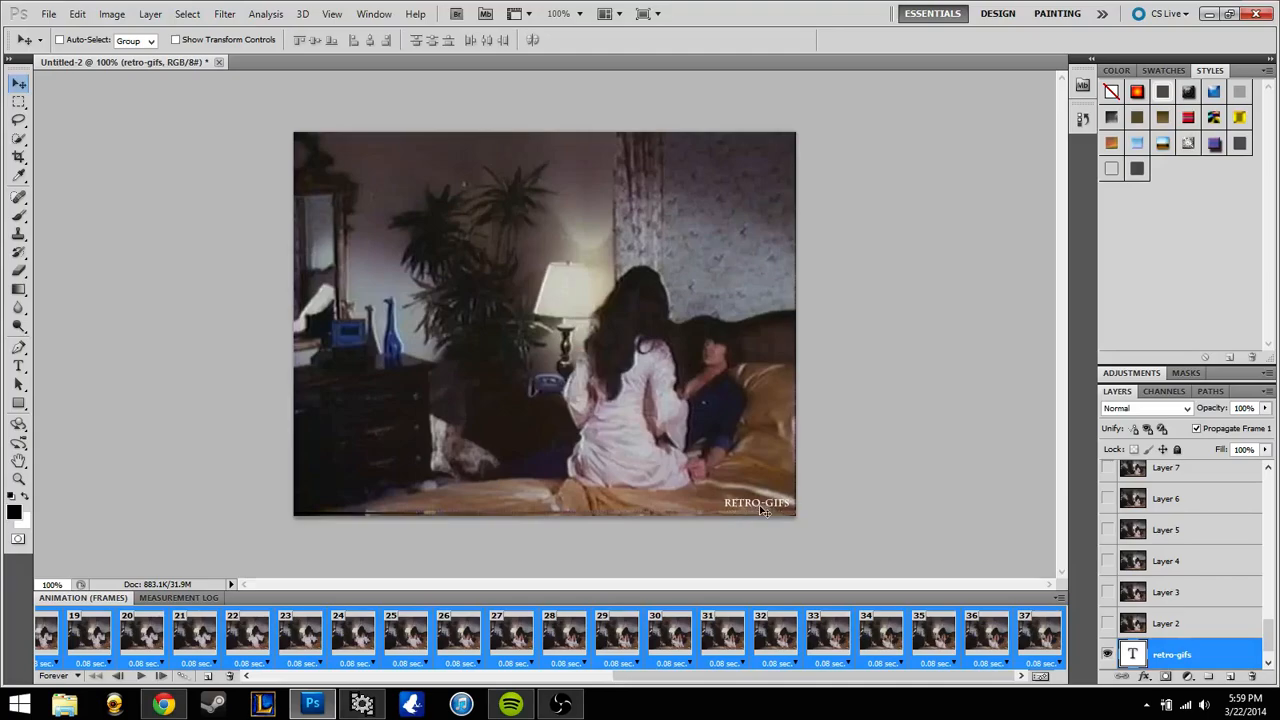
{"action": "left_click_drag", "start_coordinate": [1189, 657], "coordinate": [1181, 472]}
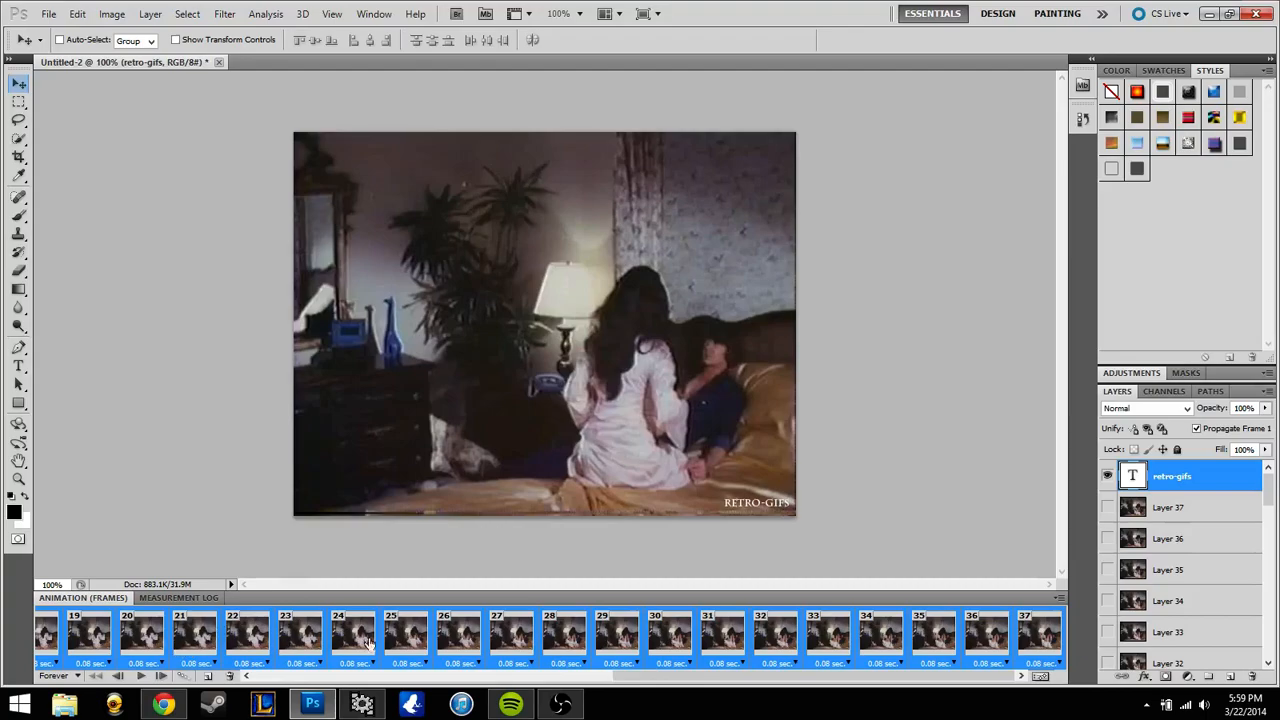
- Lower the retro-gifs text layer's opacity to 25%
{"action": "mouse_move", "coordinate": [640, 678]}
{"action": "left_mouse_down"}
{"action": "mouse_move", "coordinate": [263, 686]}
{"action": "mouse_move", "coordinate": [623, 684]}
{"action": "left_mouse_up"}
{"action": "left_click", "coordinate": [1265, 408]}
{"action": "left_click", "coordinate": [1208, 428]}
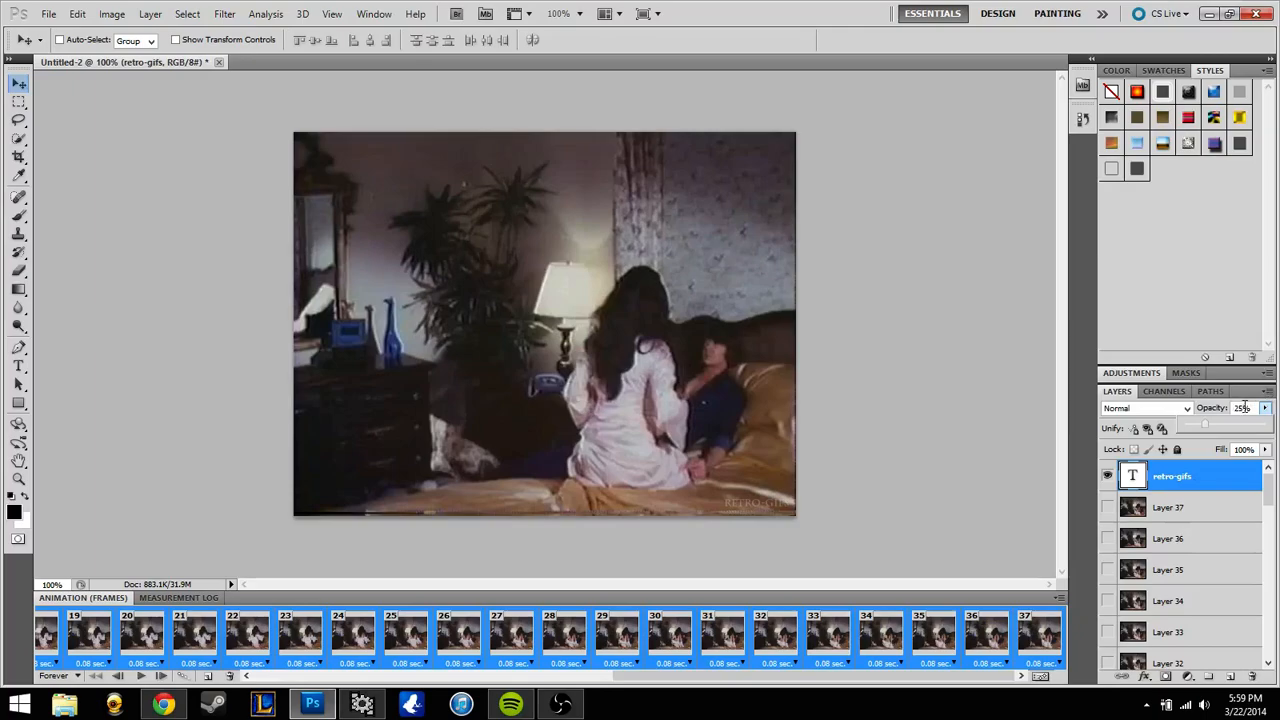
{"action": "left_click", "coordinate": [1246, 408]}
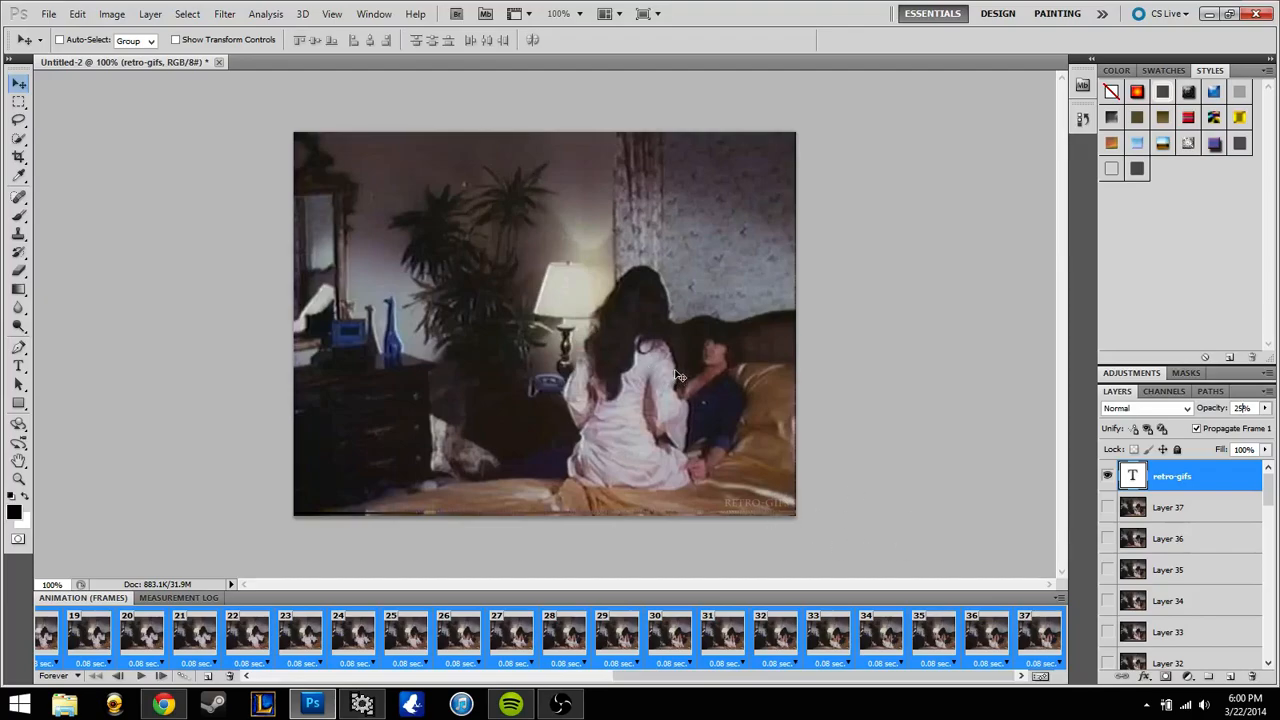
- Open the Save for Web & Devices export for the animation and set the GIF's width to 350 px with Bicubic quality
{"action": "left_click", "coordinate": [48, 14]}
{"action": "left_click", "coordinate": [50, 14]}
{"action": "left_click", "coordinate": [50, 14]}
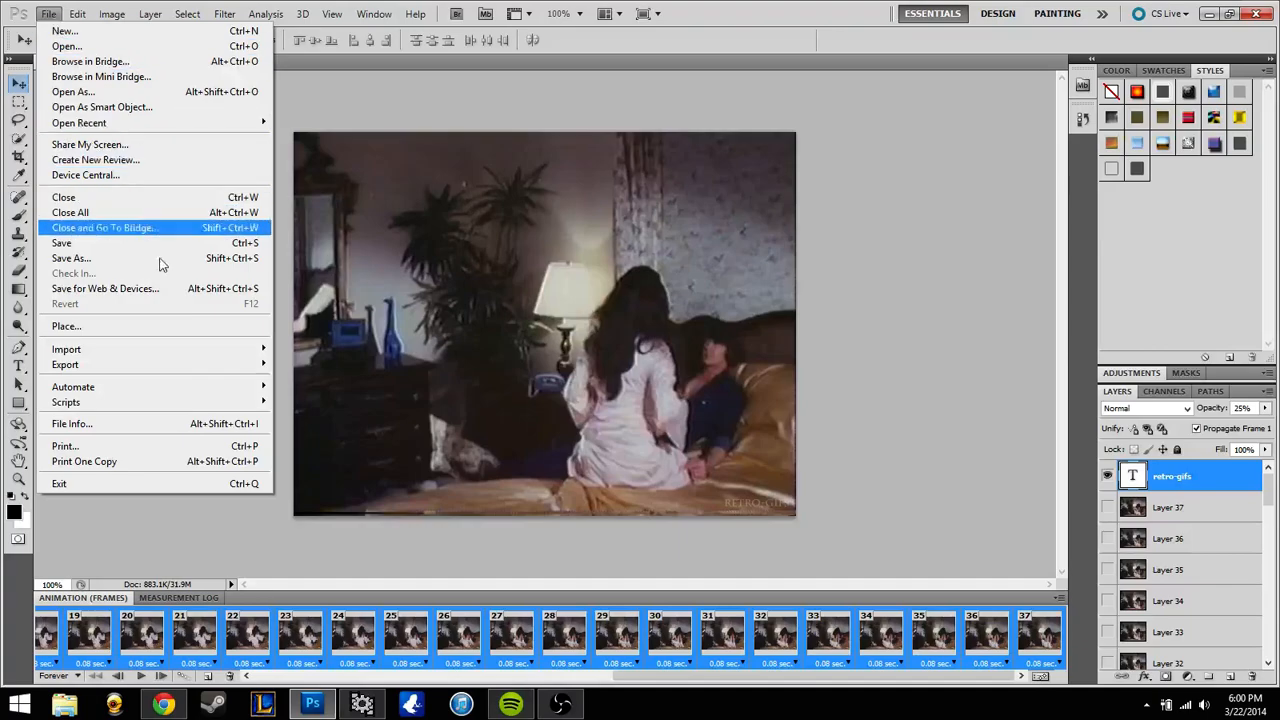
{"action": "left_click", "coordinate": [200, 288]}
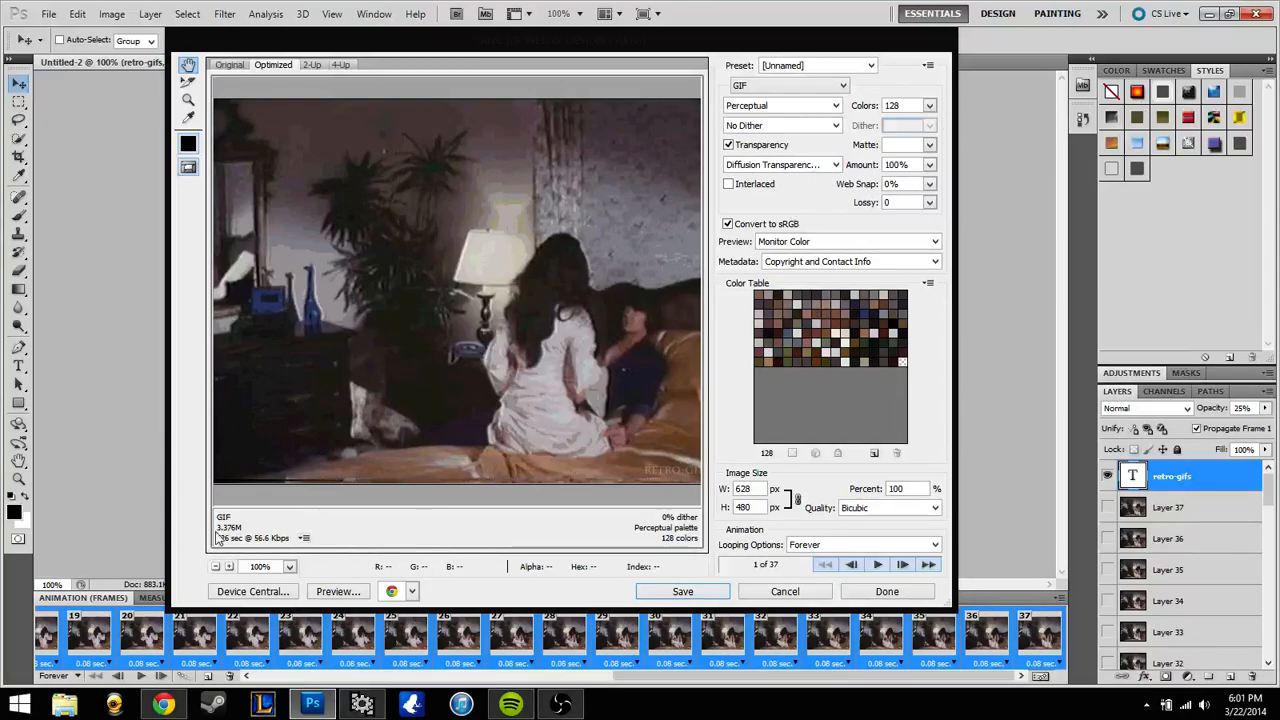
{"action": "double_click", "coordinate": [755, 488]}
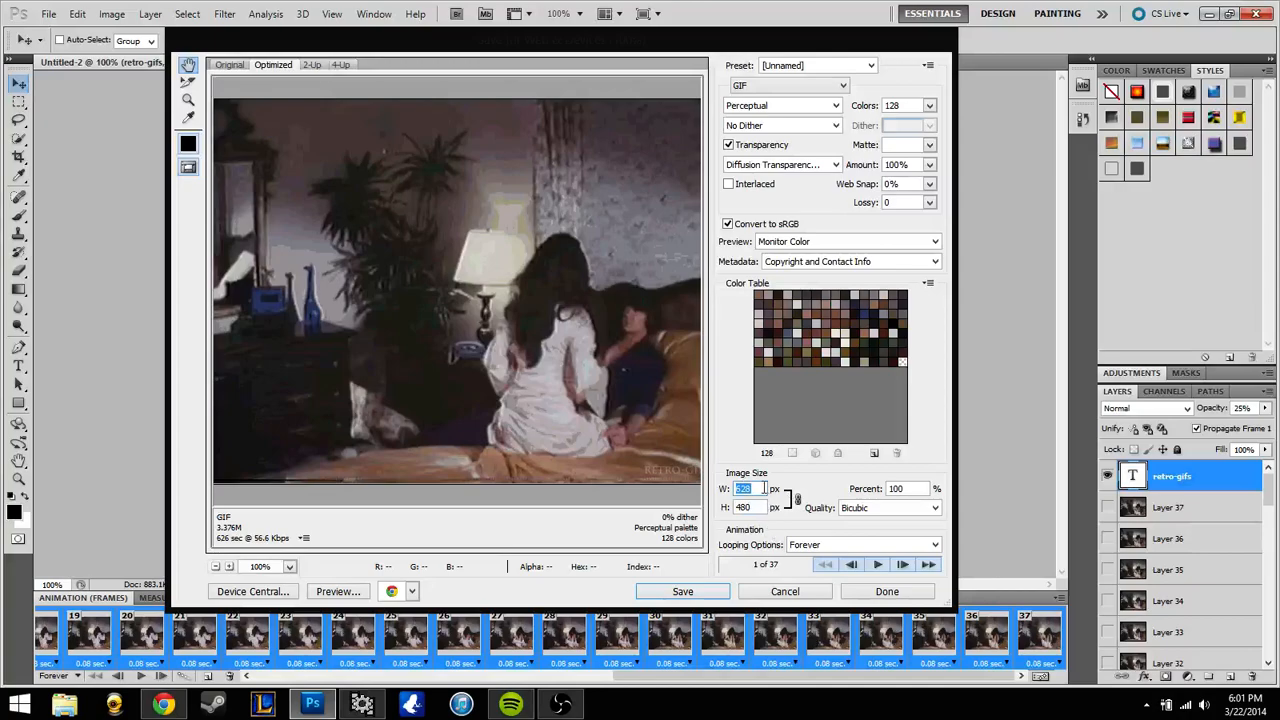
{"action": "left_click", "coordinate": [935, 508]}
{"action": "left_click", "coordinate": [935, 508]}
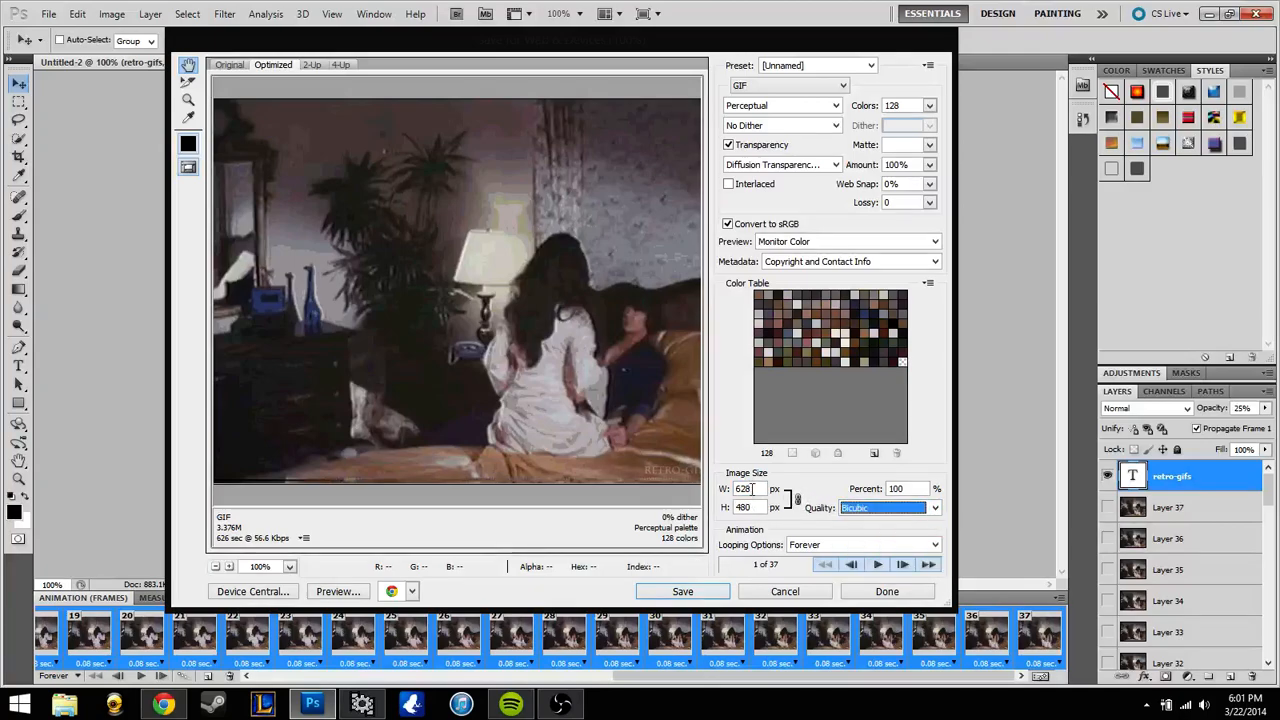
{"action": "key", "text": "Tab"}
{"action": "type", "text": "350"}
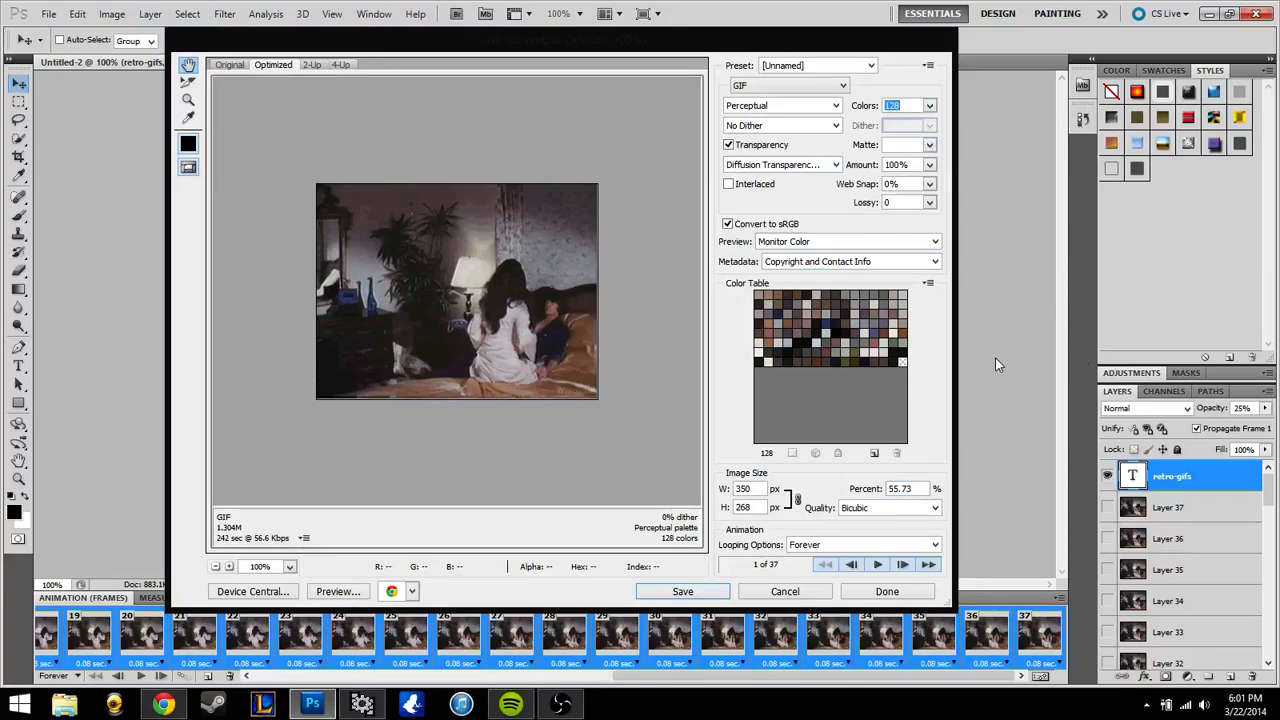
- Try palettes of 86, 64 and 75 colors for the GIF and return the color count to 128
{"action": "type", "text": "86"}
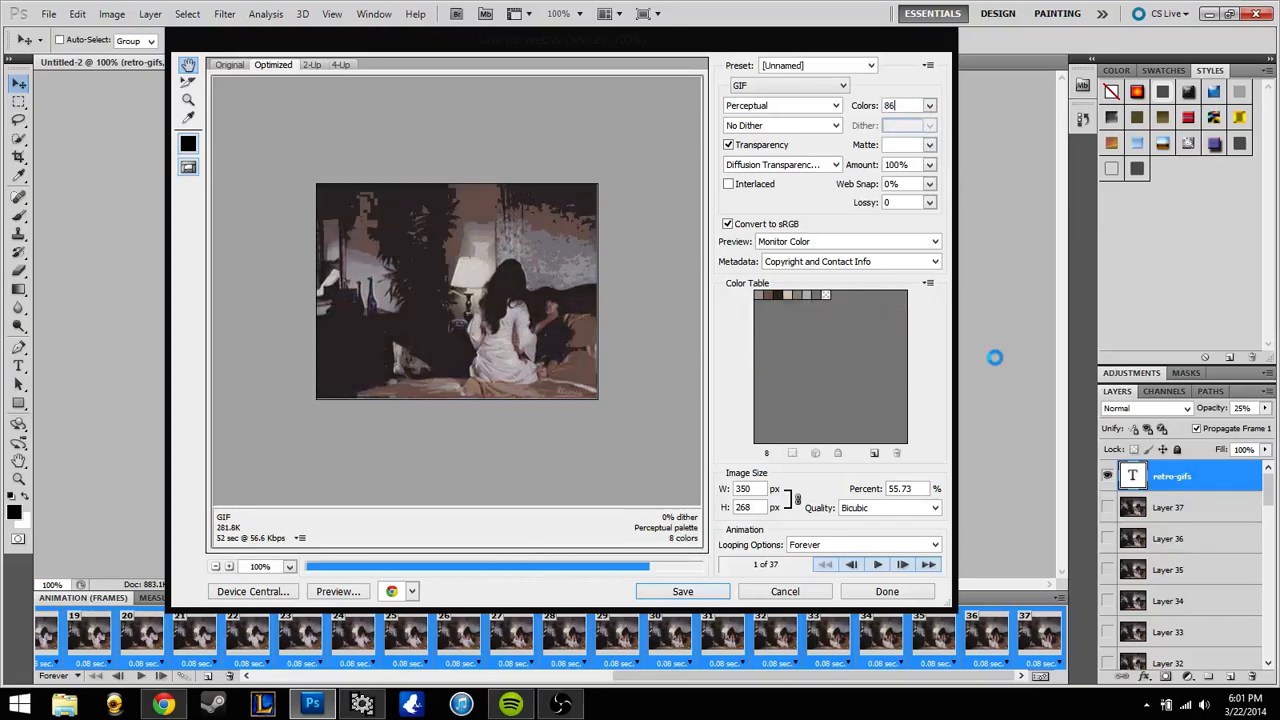
{"action": "double_click", "coordinate": [909, 105]}
{"action": "left_click", "coordinate": [929, 106]}
{"action": "left_click", "coordinate": [900, 208]}
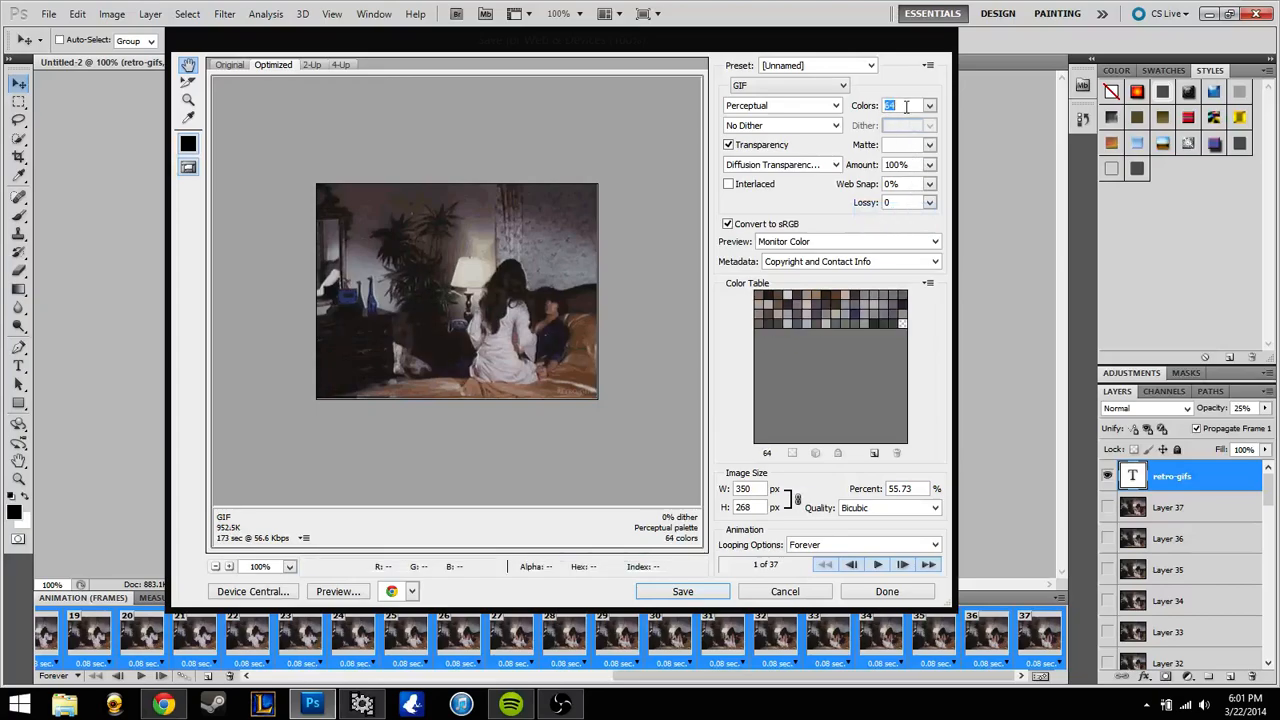
{"action": "type", "text": "75"}
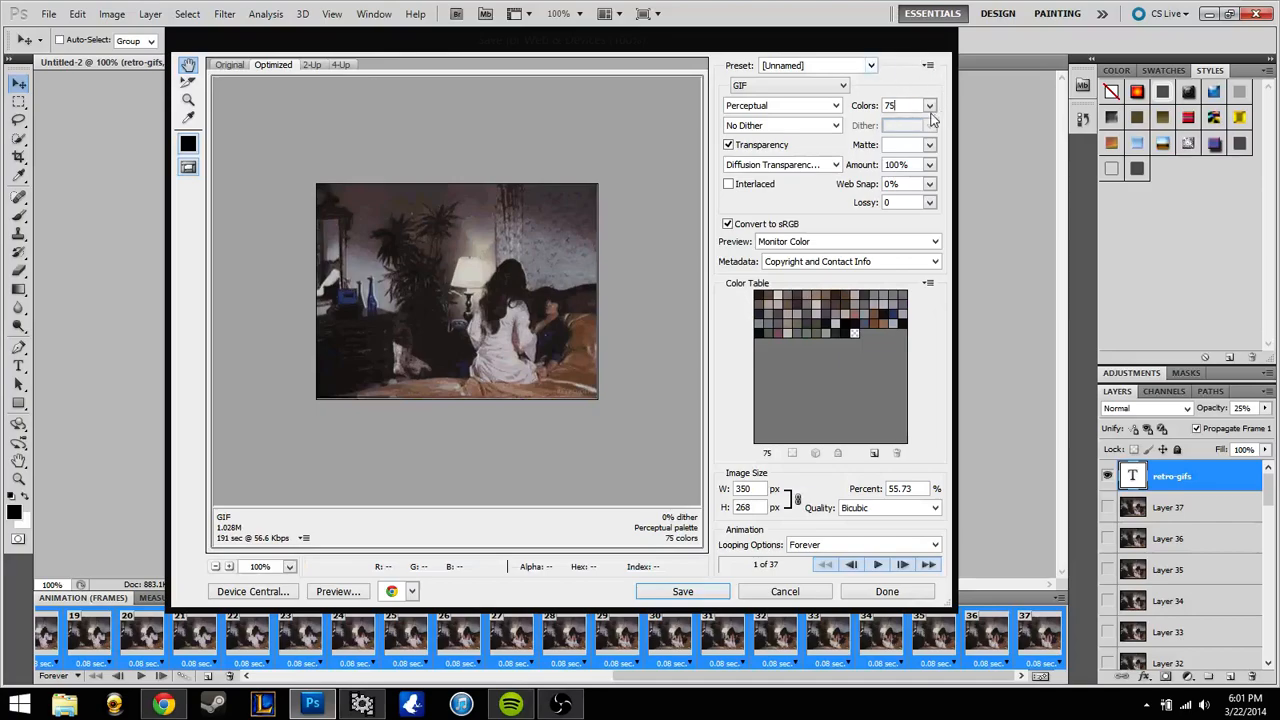
{"action": "left_click", "coordinate": [929, 106]}
{"action": "left_click", "coordinate": [887, 230]}
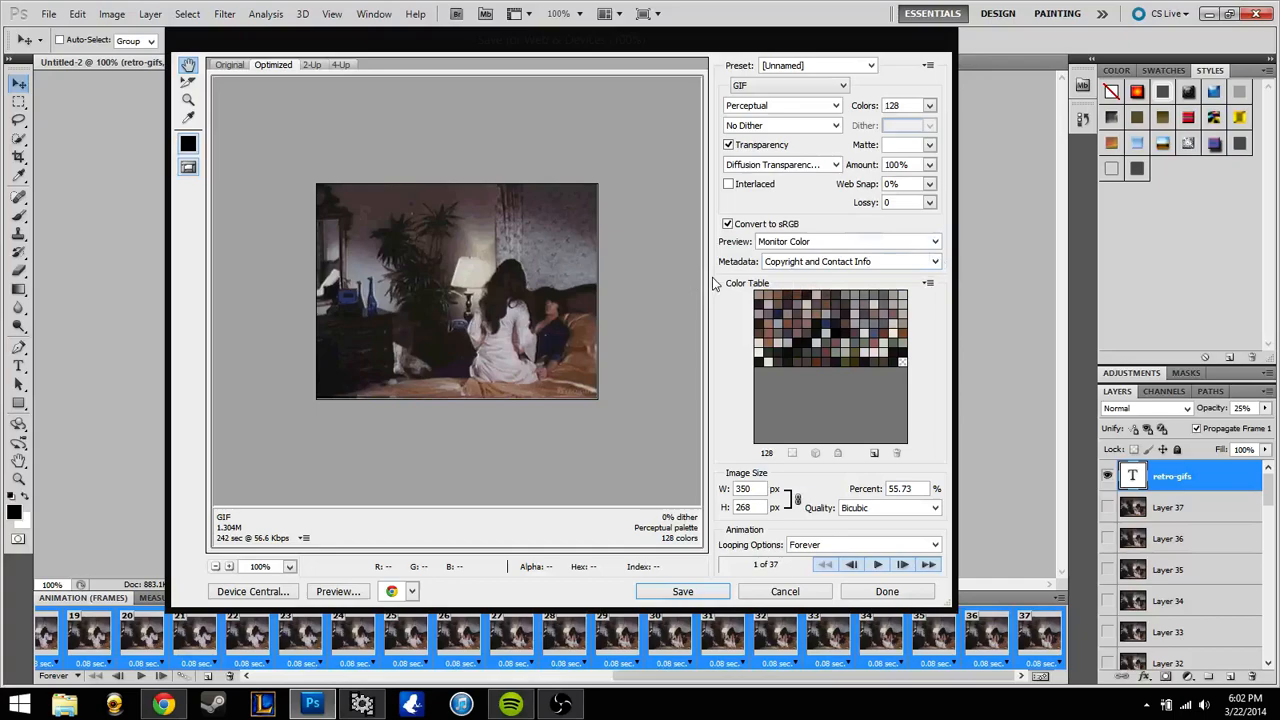
- Try a 256-color palette for the GIF and set it back to 128 colors
{"action": "left_click", "coordinate": [929, 106]}
{"action": "left_click", "coordinate": [887, 246]}
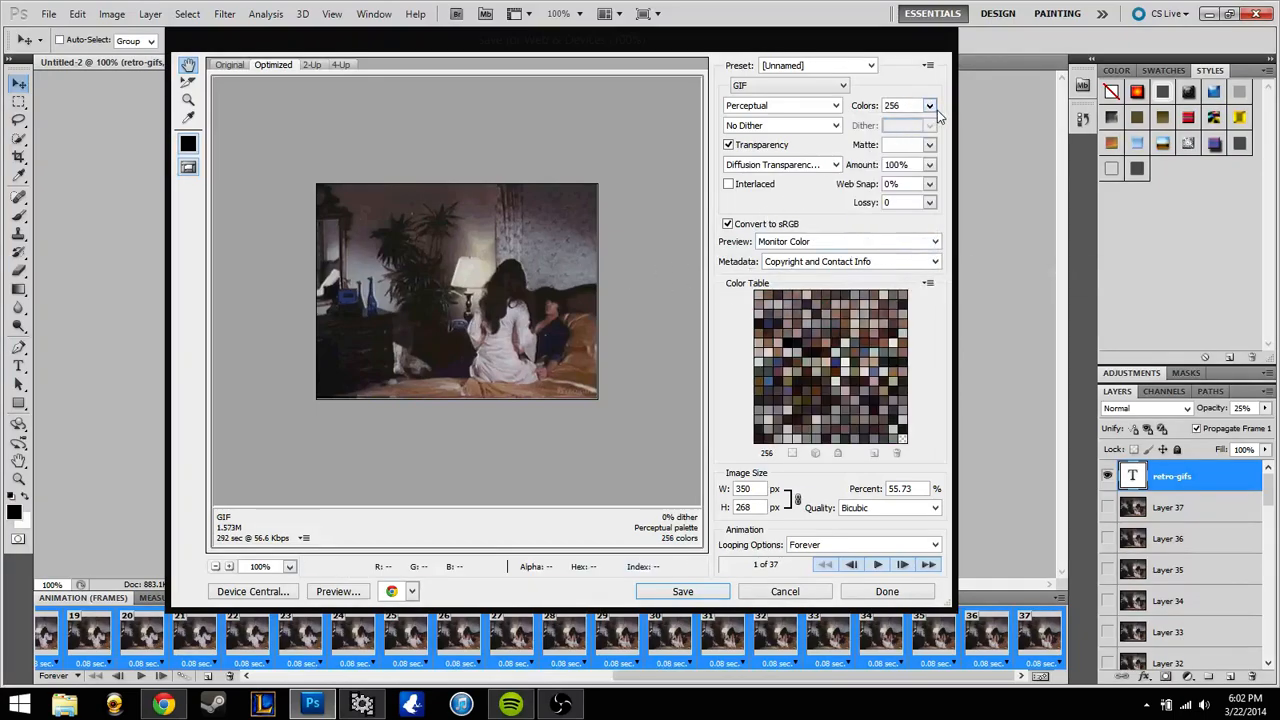
{"action": "left_click", "coordinate": [929, 106]}
{"action": "left_click", "coordinate": [890, 230]}
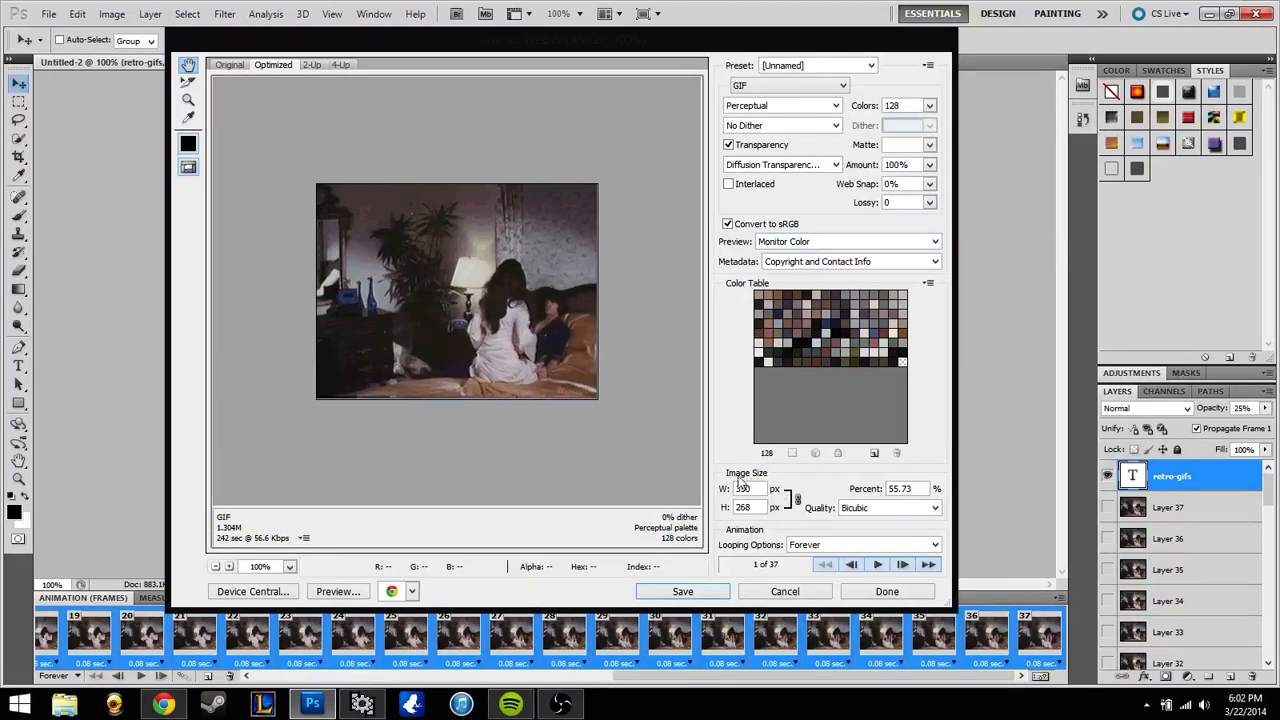
- Set the GIF's dithering method to Diffusion and preview the animation in the web browser
{"action": "left_click", "coordinate": [835, 125]}
{"action": "left_click", "coordinate": [816, 163]}
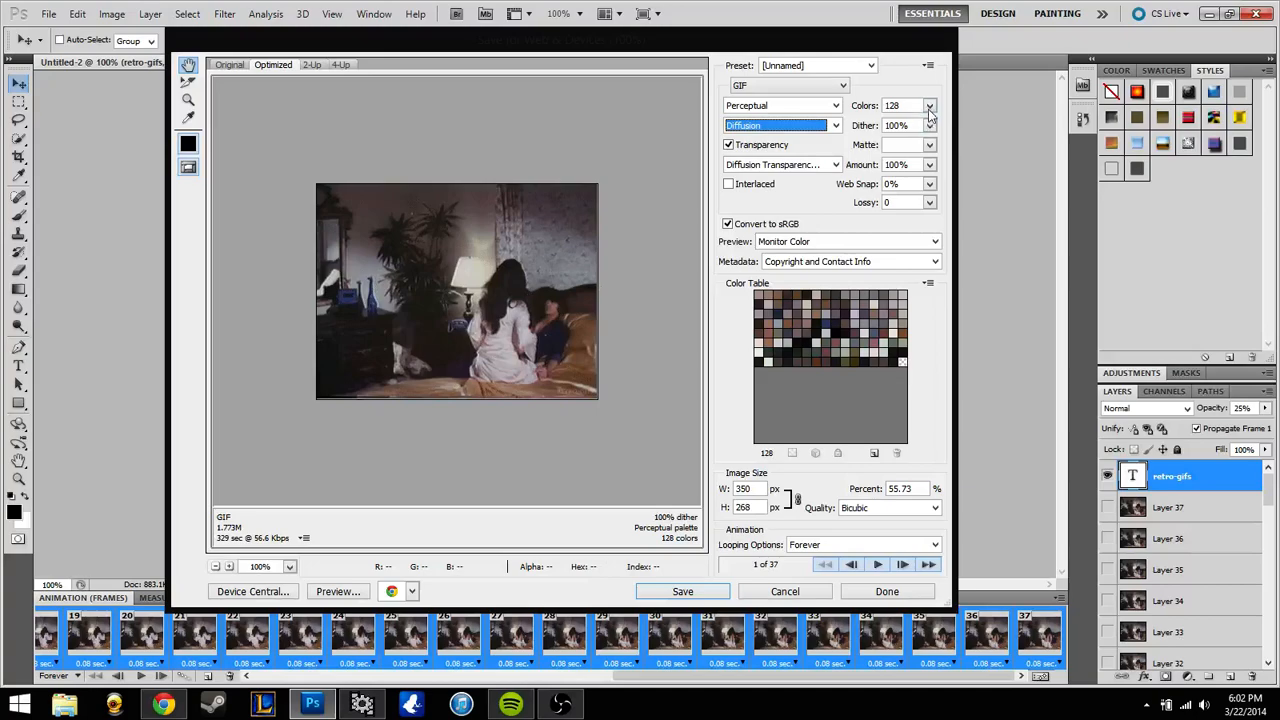
{"action": "left_click", "coordinate": [324, 598]}
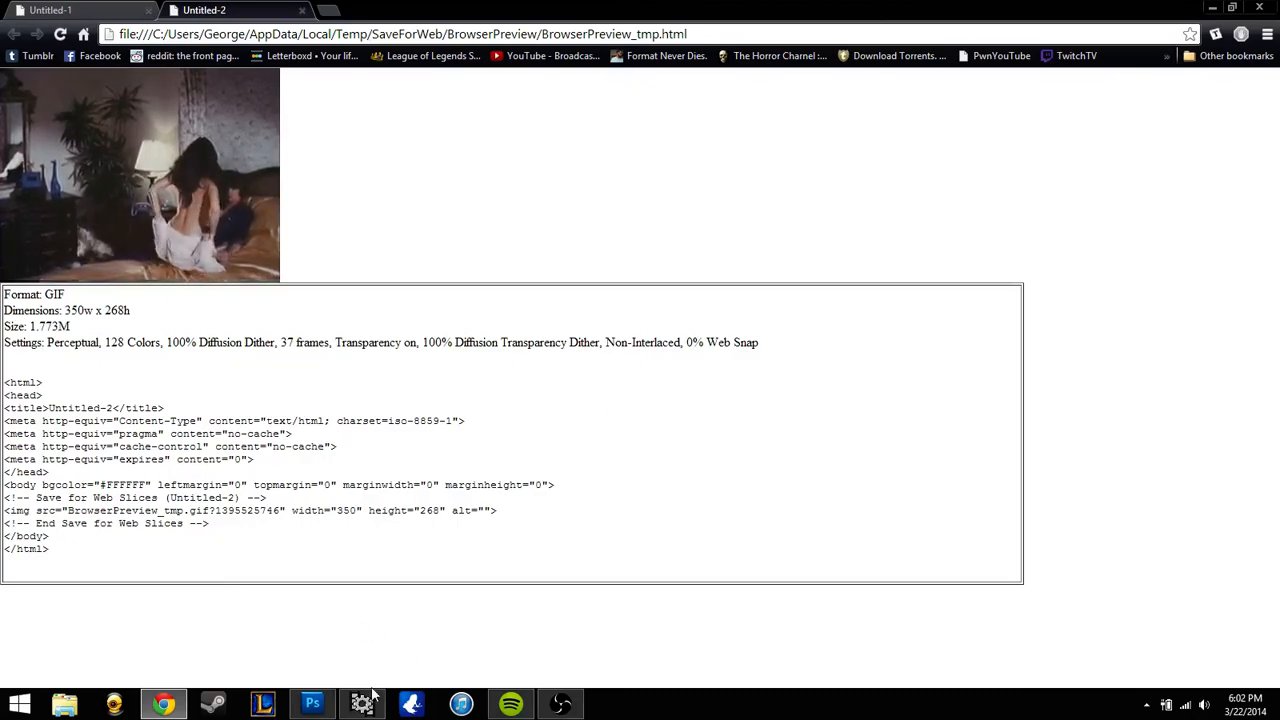
- Switch back to Photoshop and save the optimized GIF in the sandv folder under the file name 011
{"action": "left_click", "coordinate": [312, 704]}
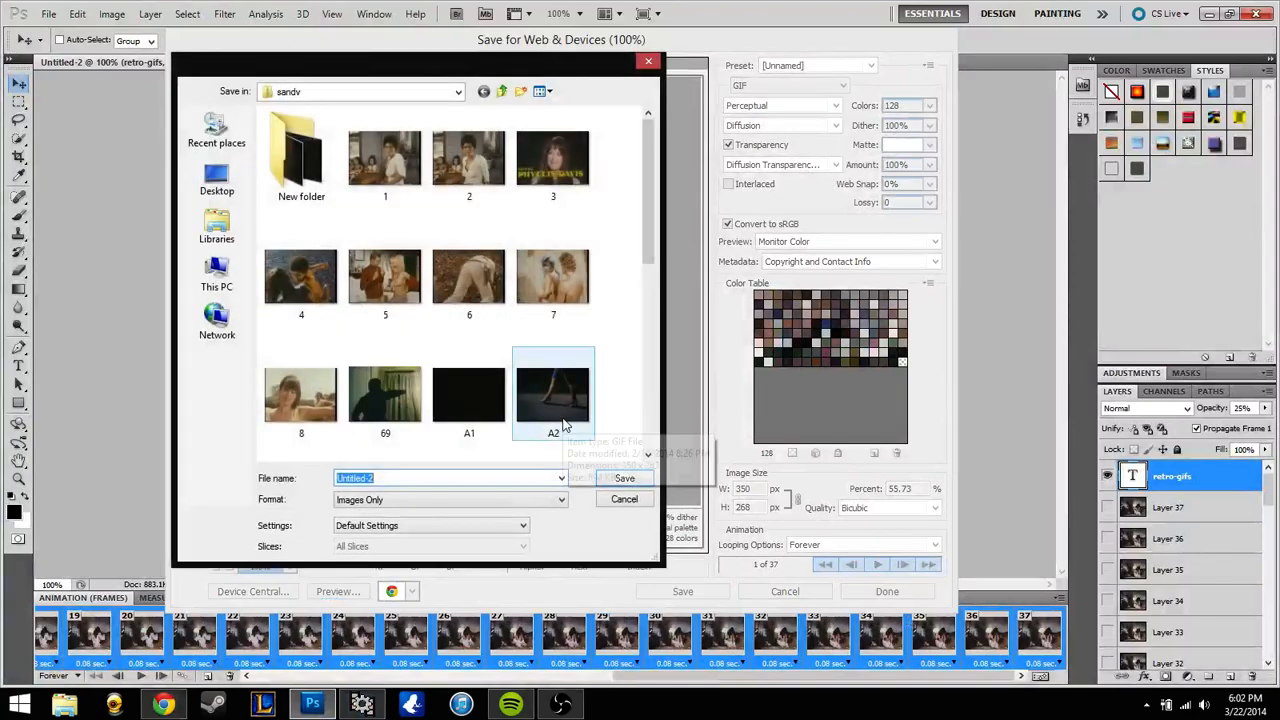
{"action": "type", "text": "011"}
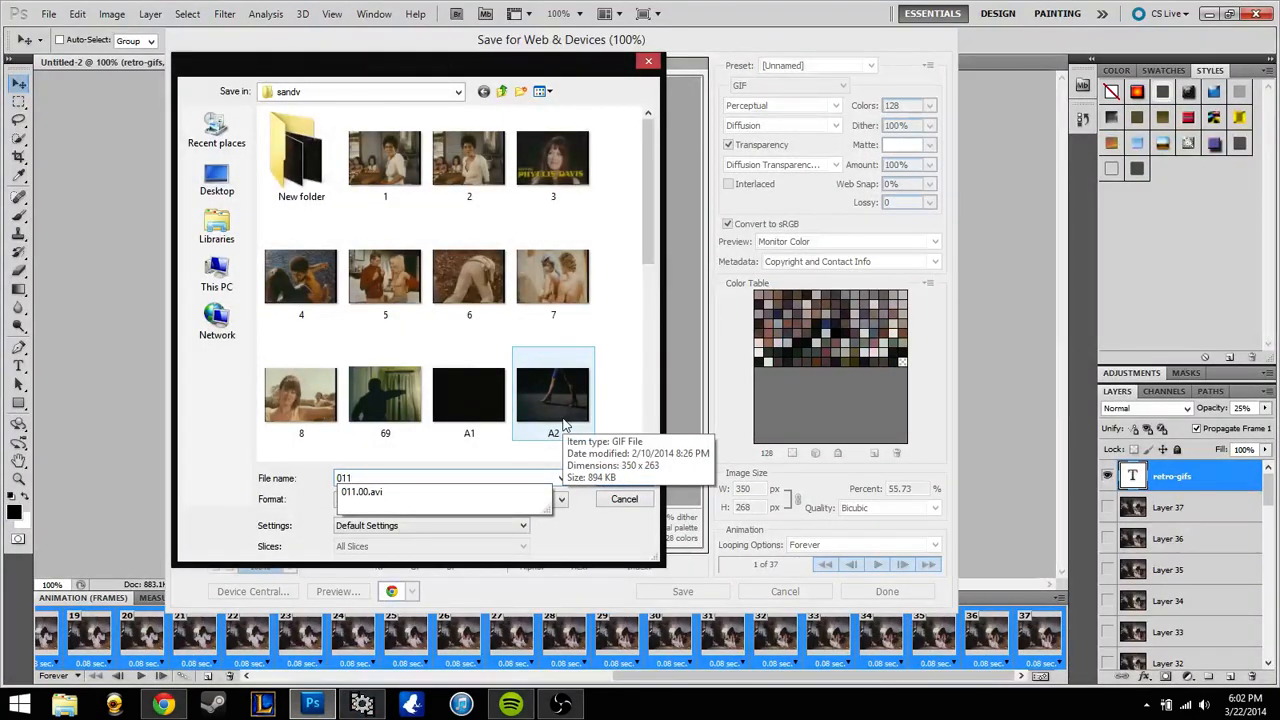
{"action": "key", "text": "Return"}
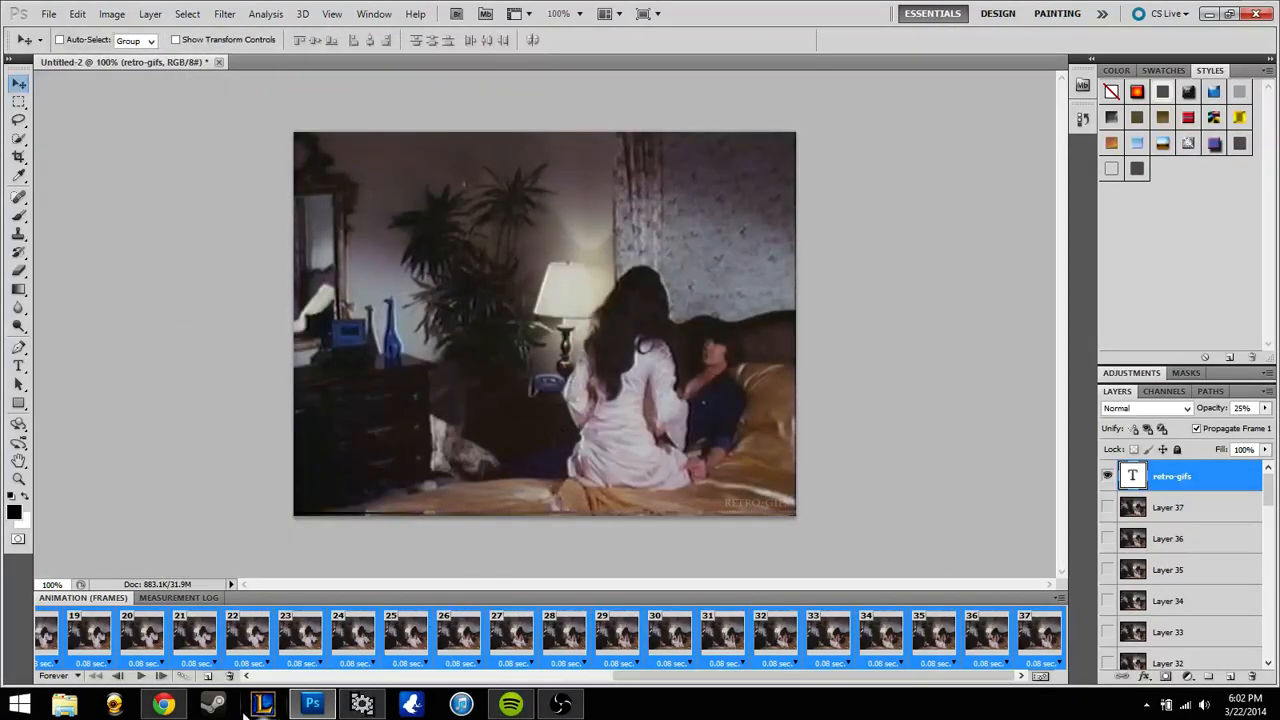
- Switch to Chrome, start a new photo post on Tumblr and open its photo file chooser, closing it without choosing a file
{"action": "left_click", "coordinate": [165, 705]}
{"action": "left_click", "coordinate": [40, 56]}
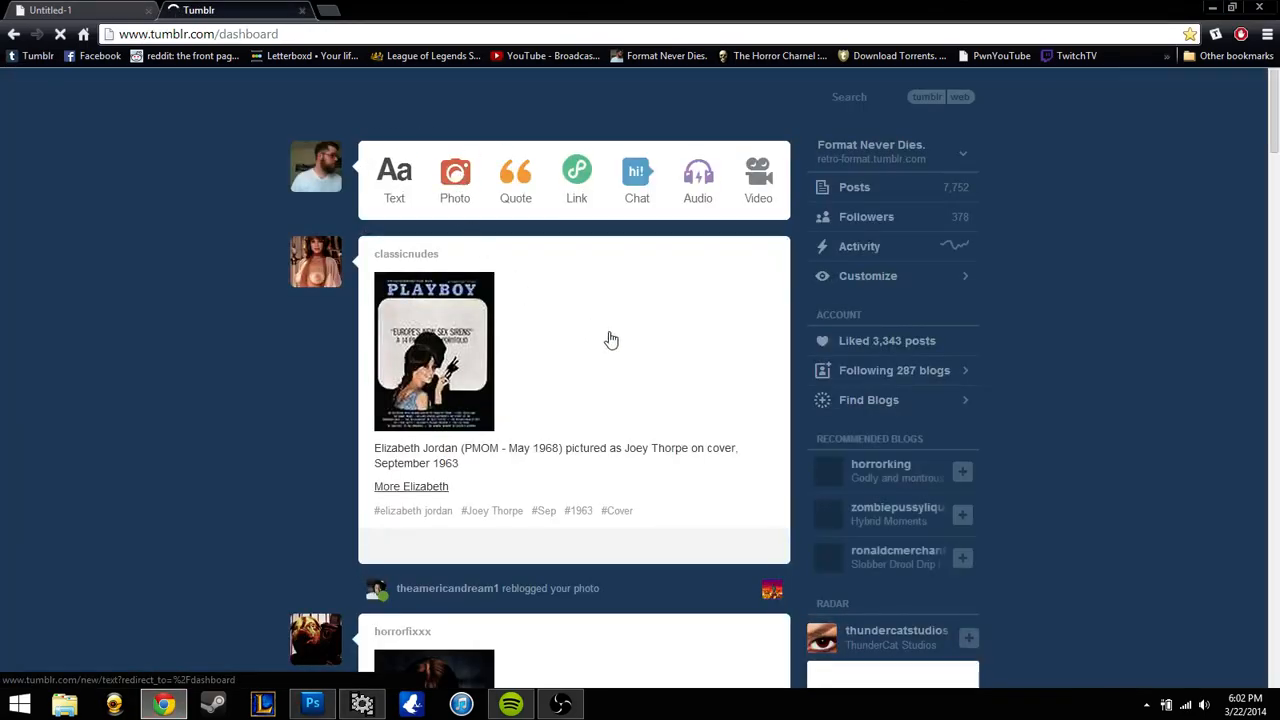
{"action": "left_click", "coordinate": [455, 178]}
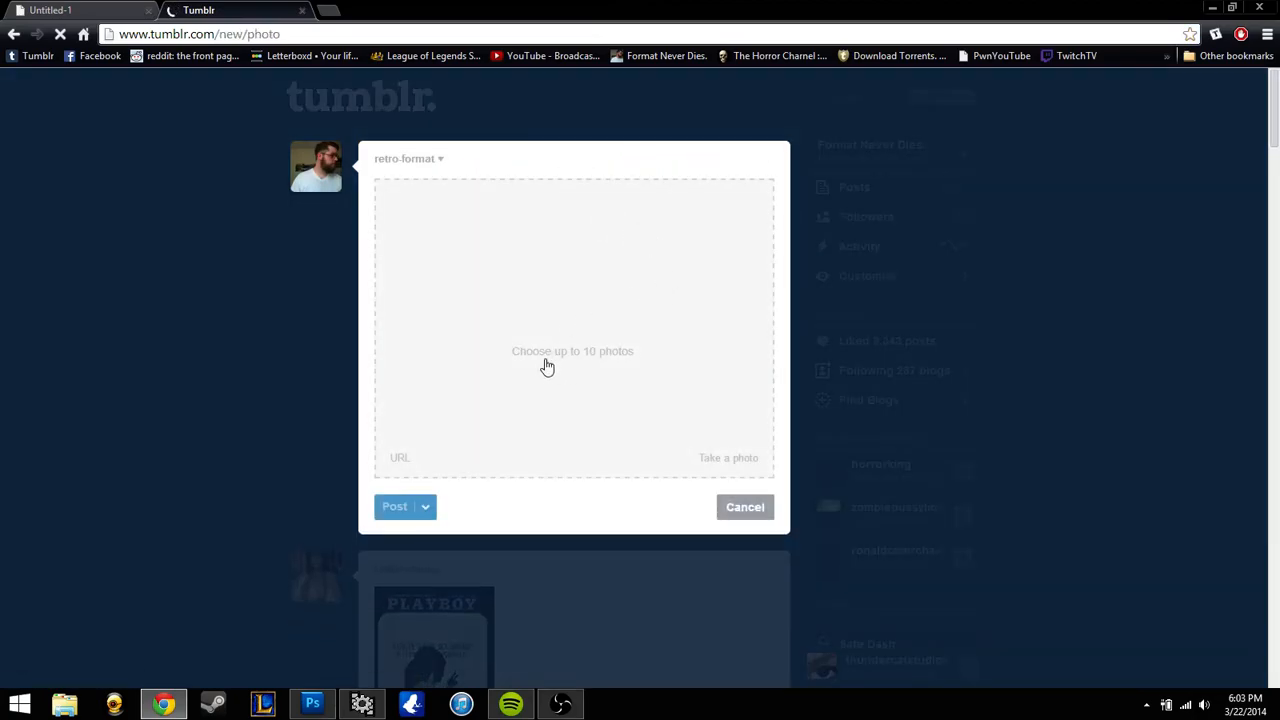
{"action": "left_click", "coordinate": [688, 425]}
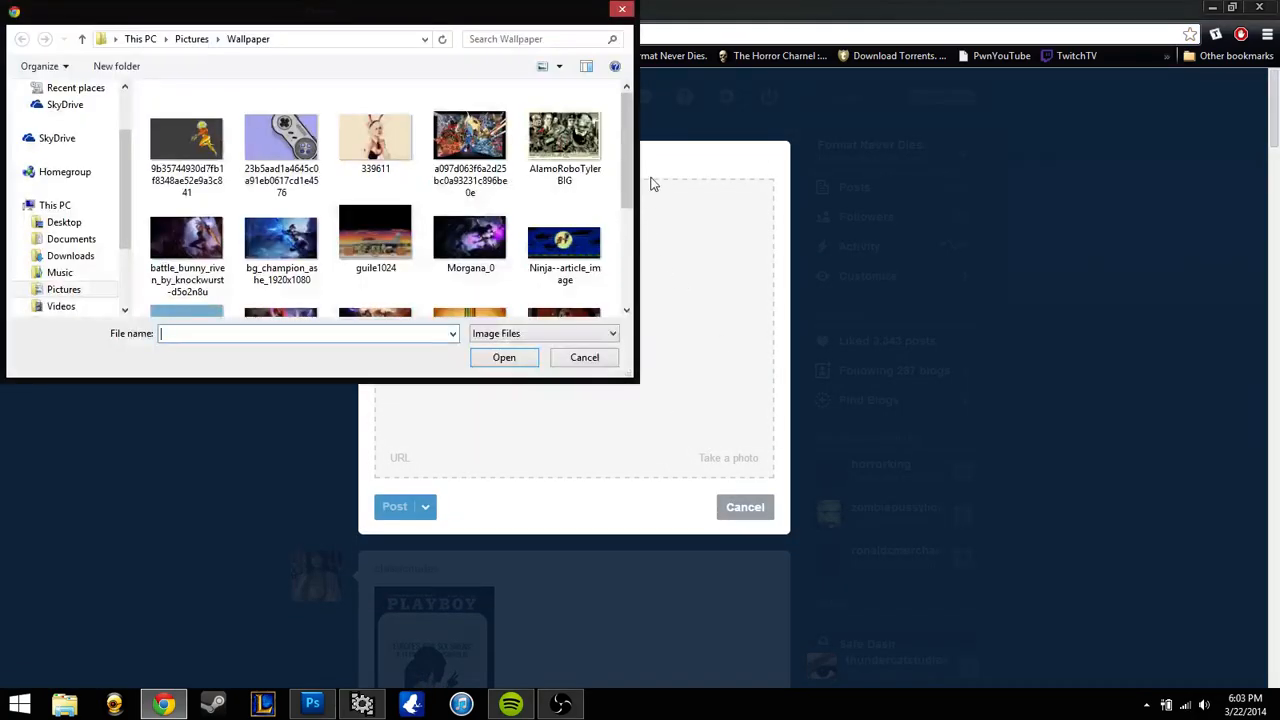
{"action": "left_click", "coordinate": [622, 9]}
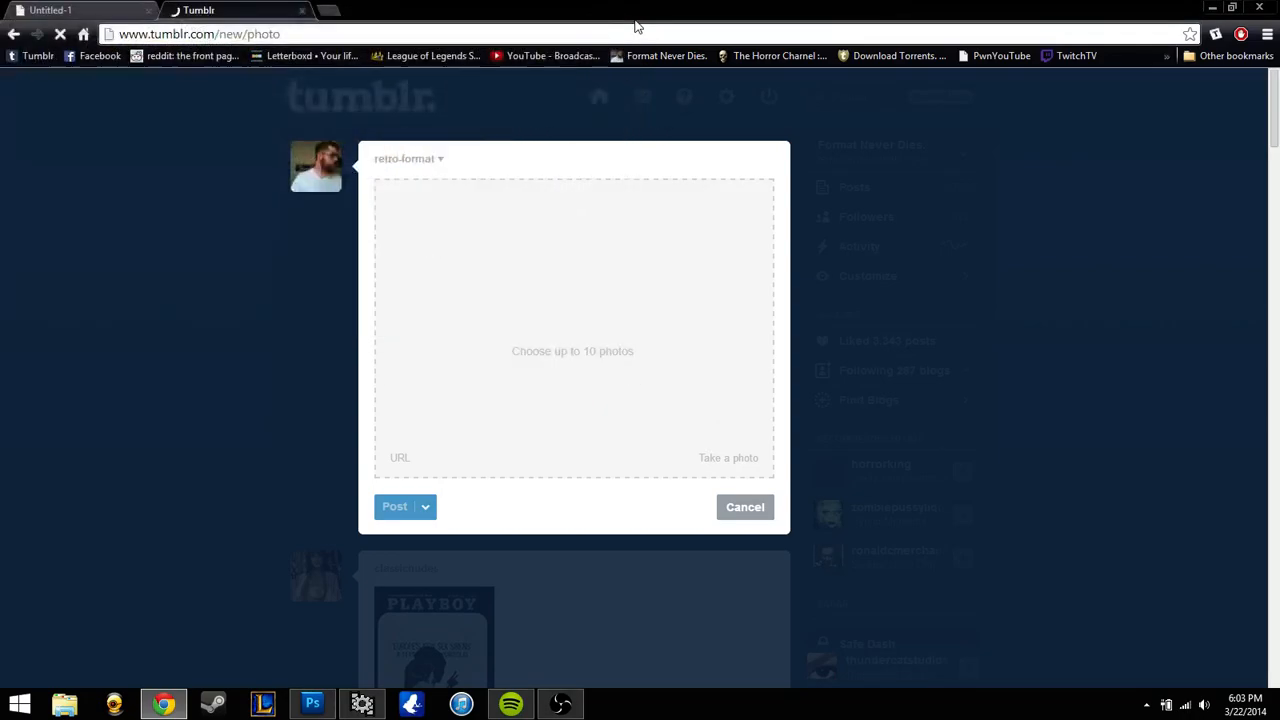